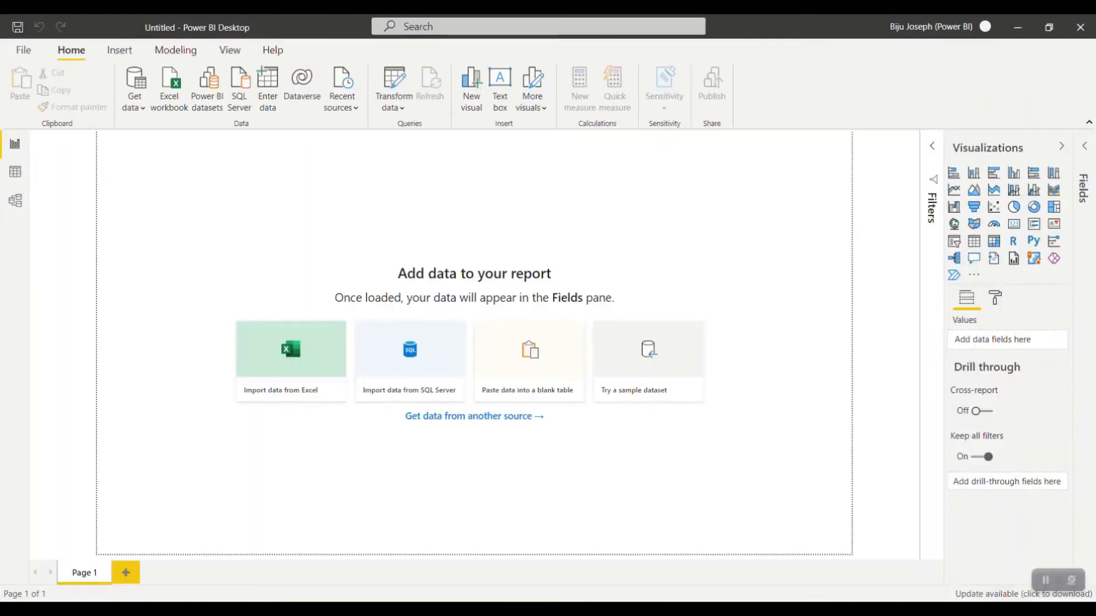
Step: Connect to the Excel workbook Data.xlsx in the We create lives folder as a data source
click(135, 102)
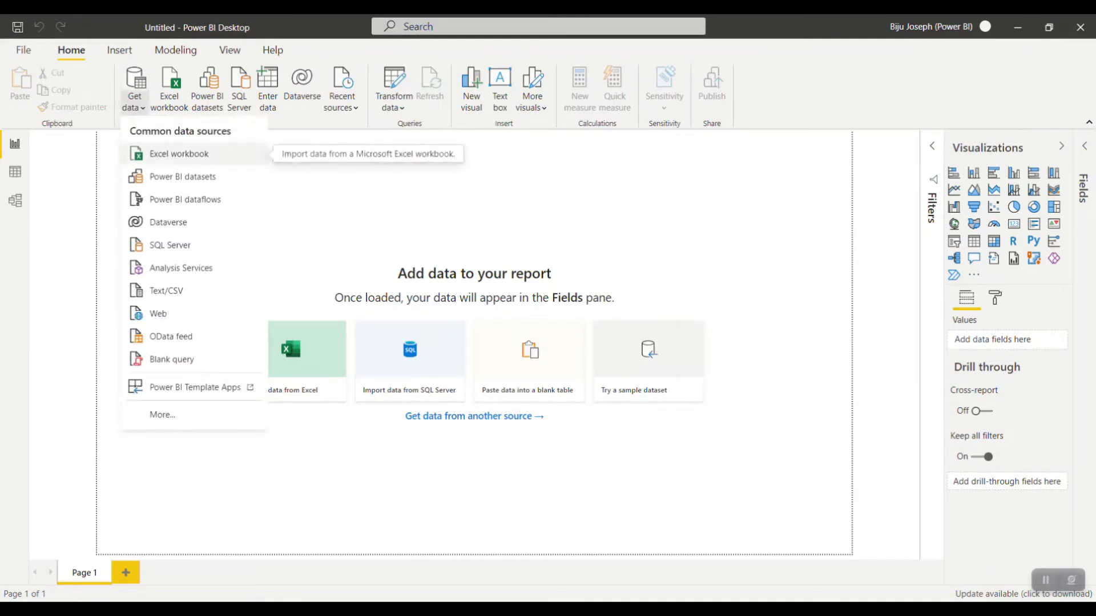
click(179, 154)
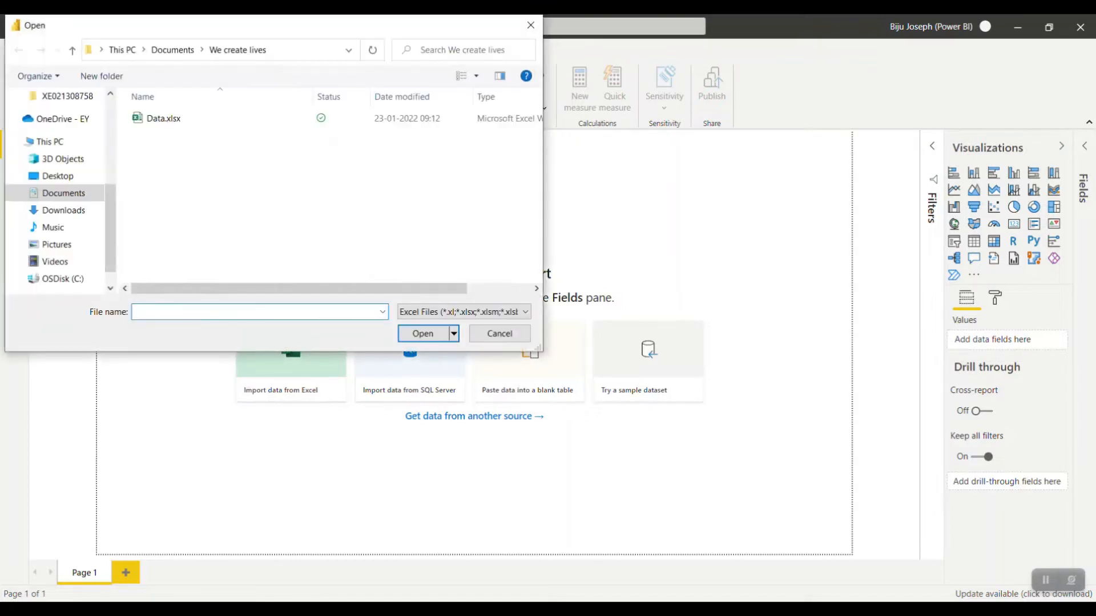
click(163, 119)
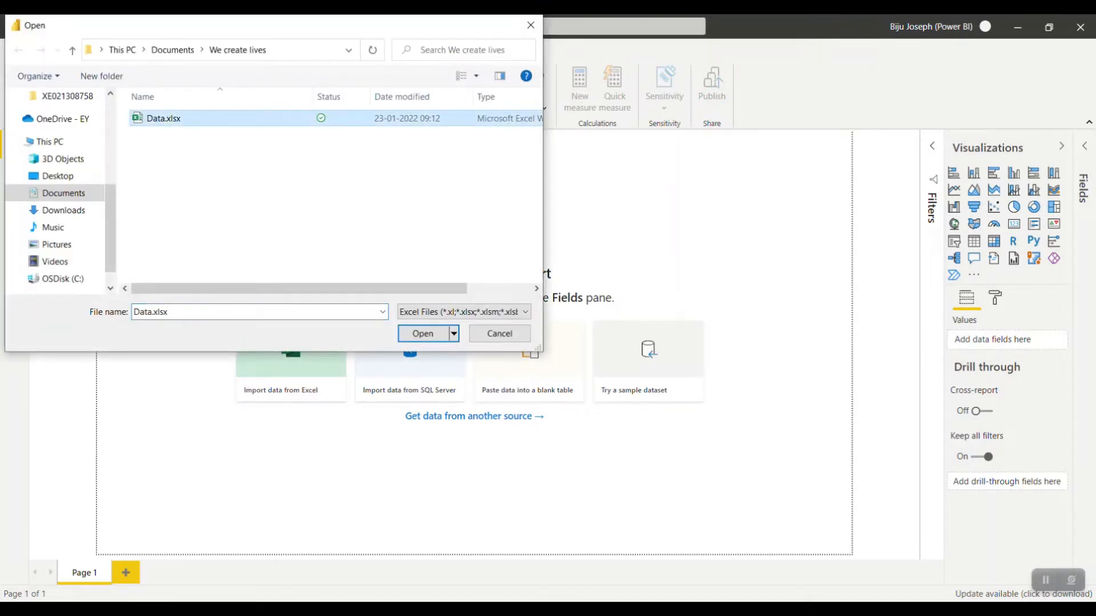
click(423, 333)
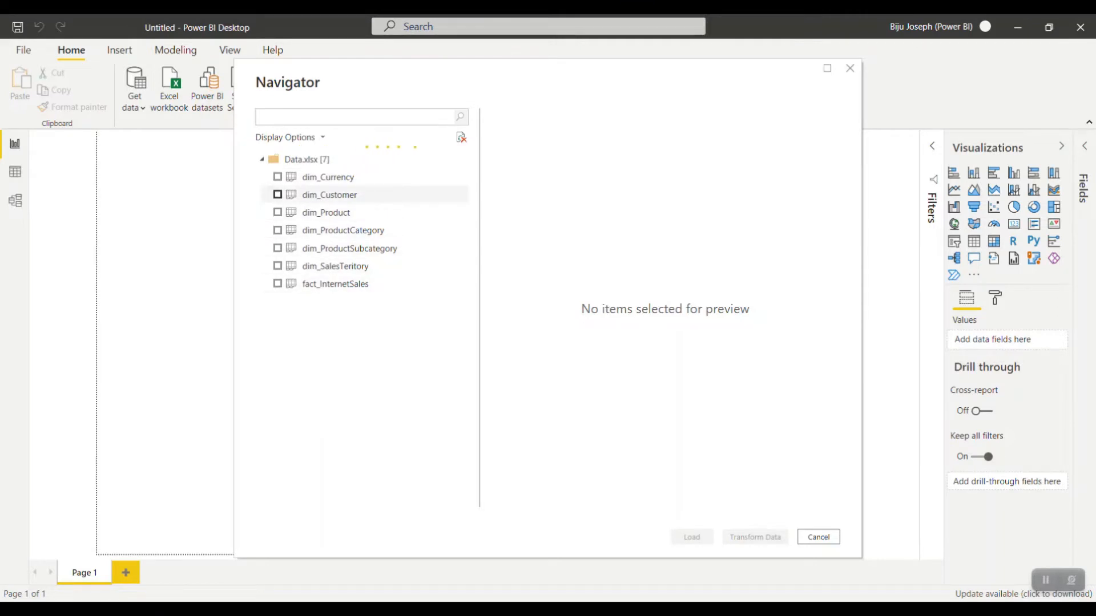
Step: Select all seven tables of Data.xlsx, from dim_Currency to fact_InternetSales, and load them into the report
click(278, 177)
click(278, 195)
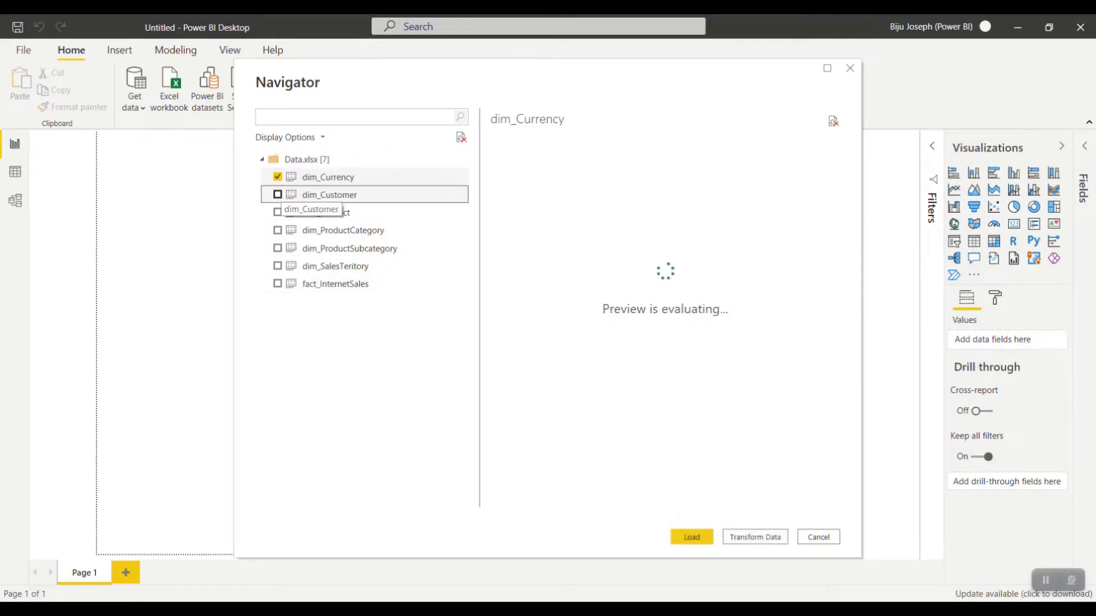
click(278, 212)
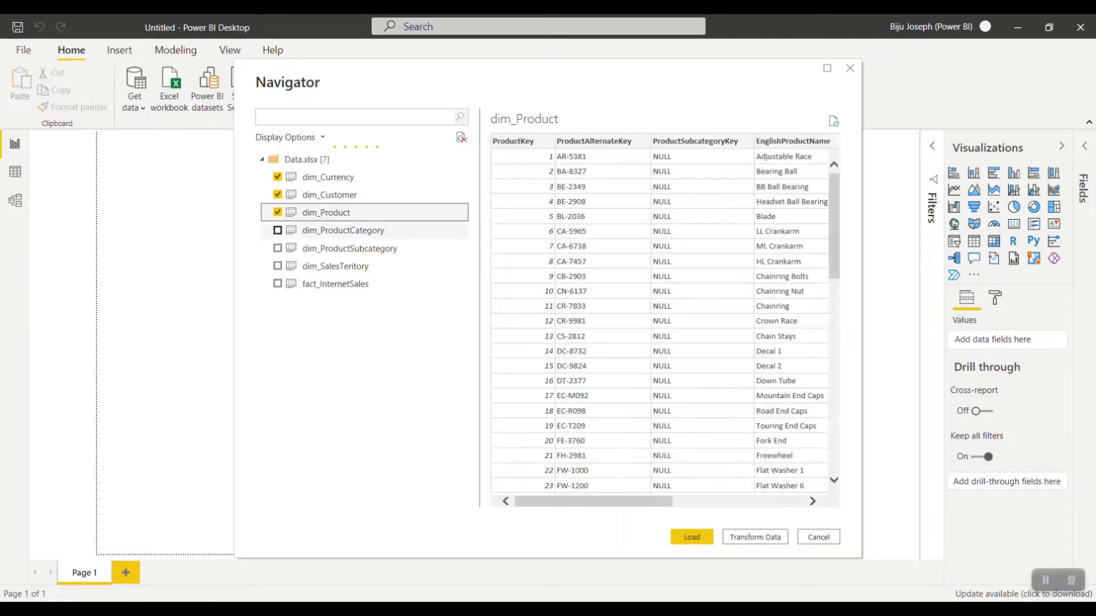
click(277, 230)
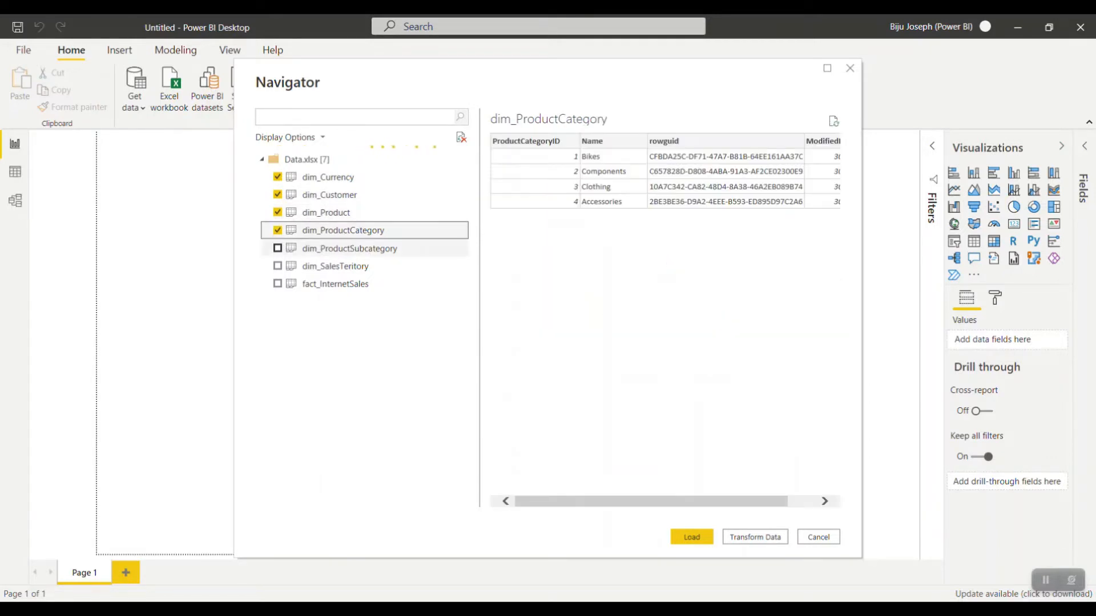
click(277, 248)
click(319, 266)
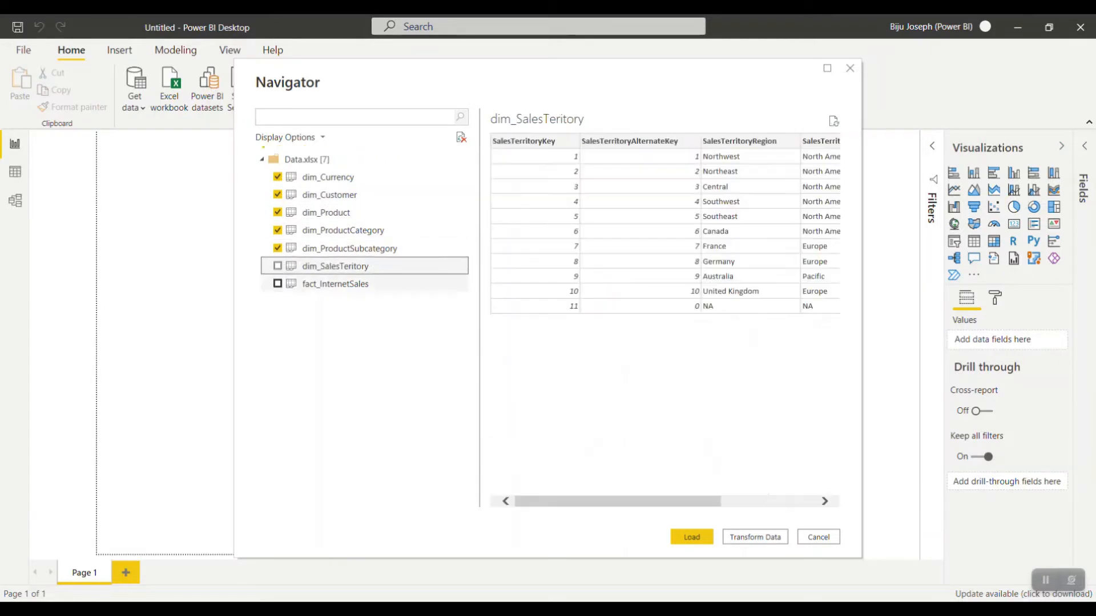
click(278, 284)
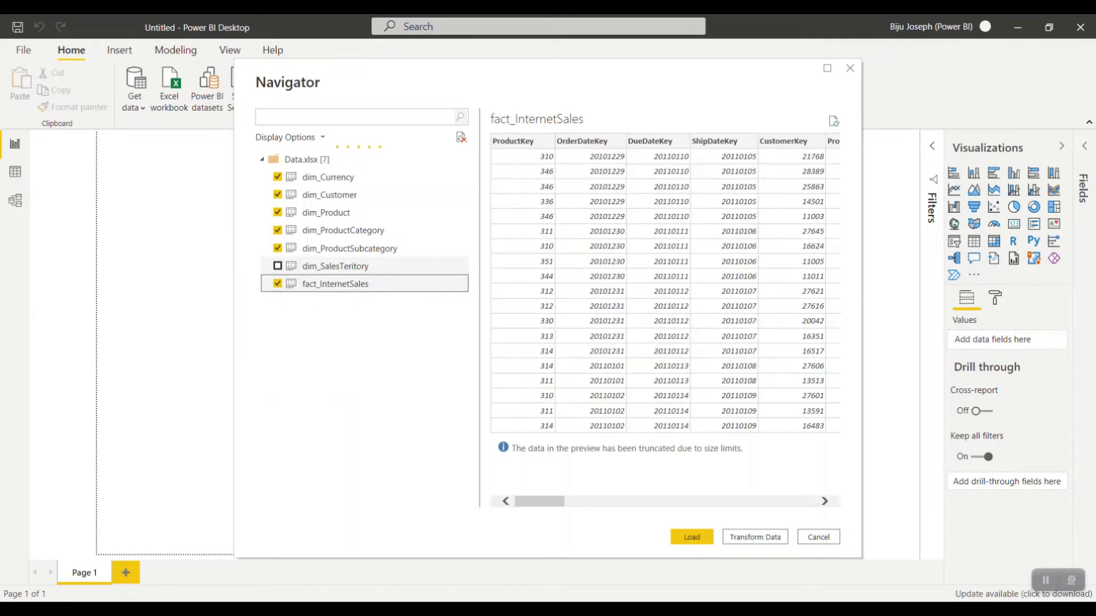
click(278, 266)
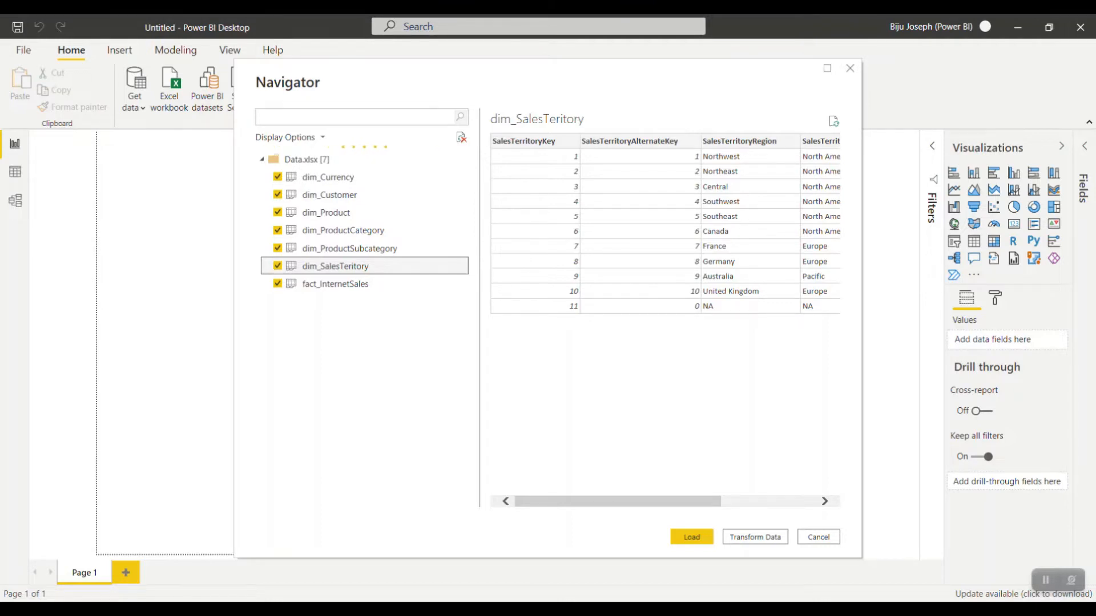
drag(618, 501, 713, 501)
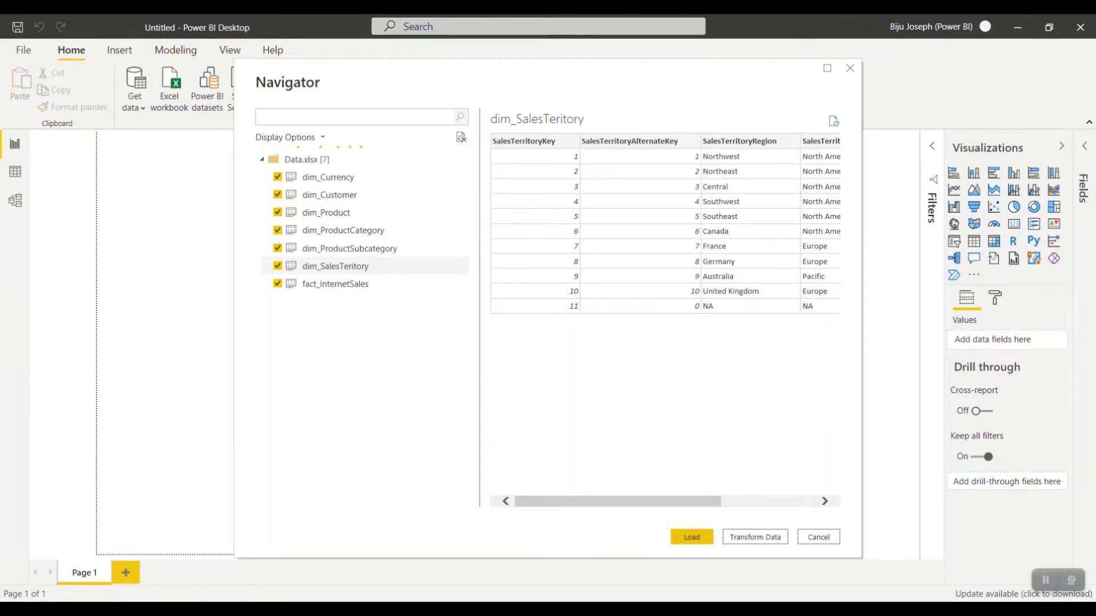
click(692, 537)
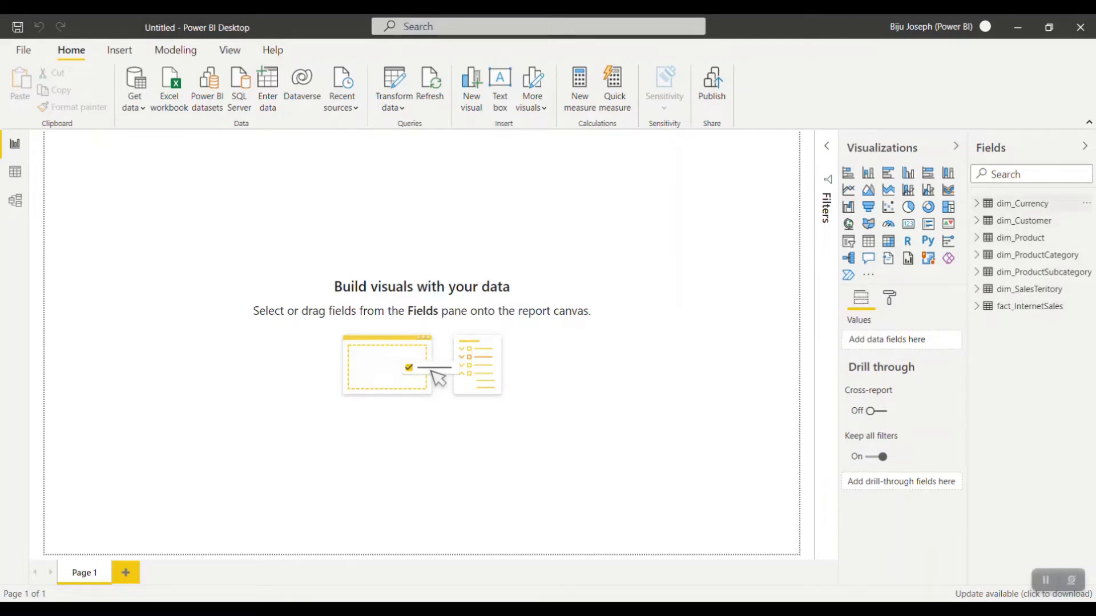
Step: Examine the fields contained in the loaded dim_Currency and dim_Customer tables
click(976, 203)
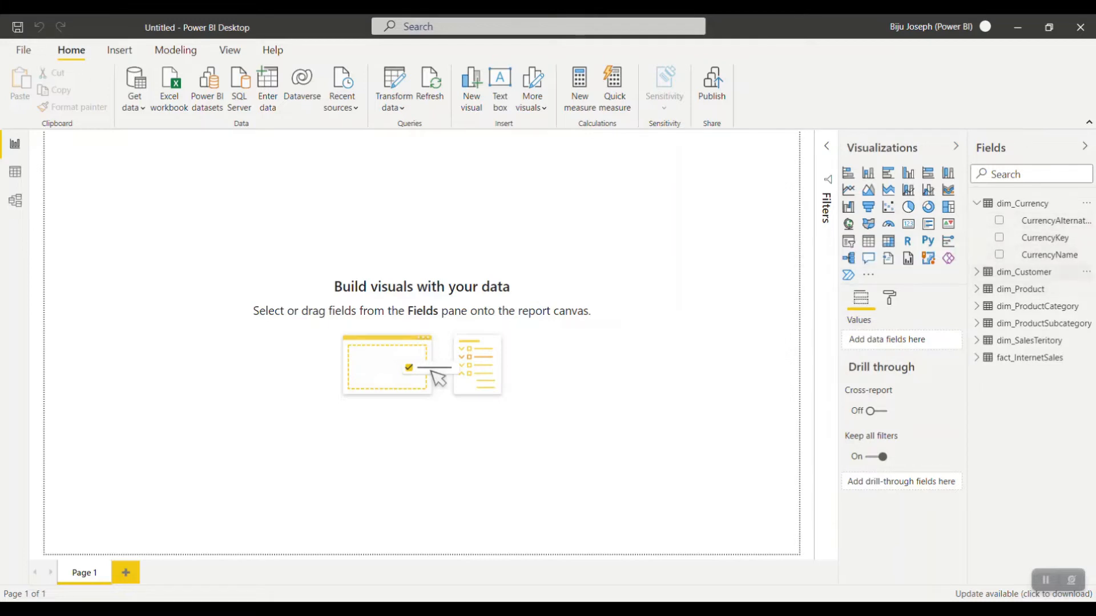
click(977, 272)
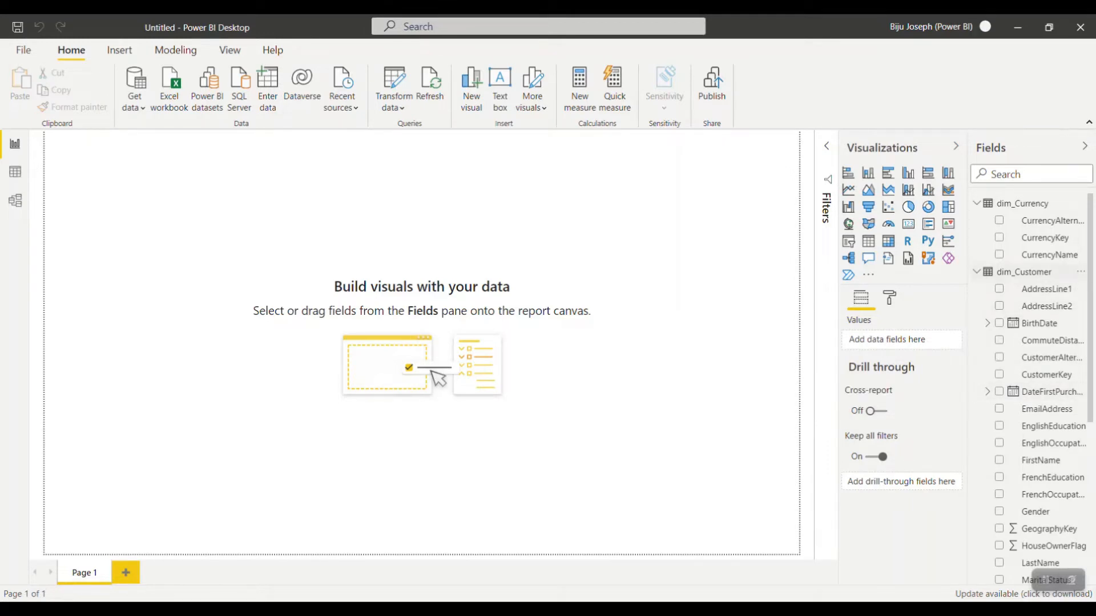
click(976, 273)
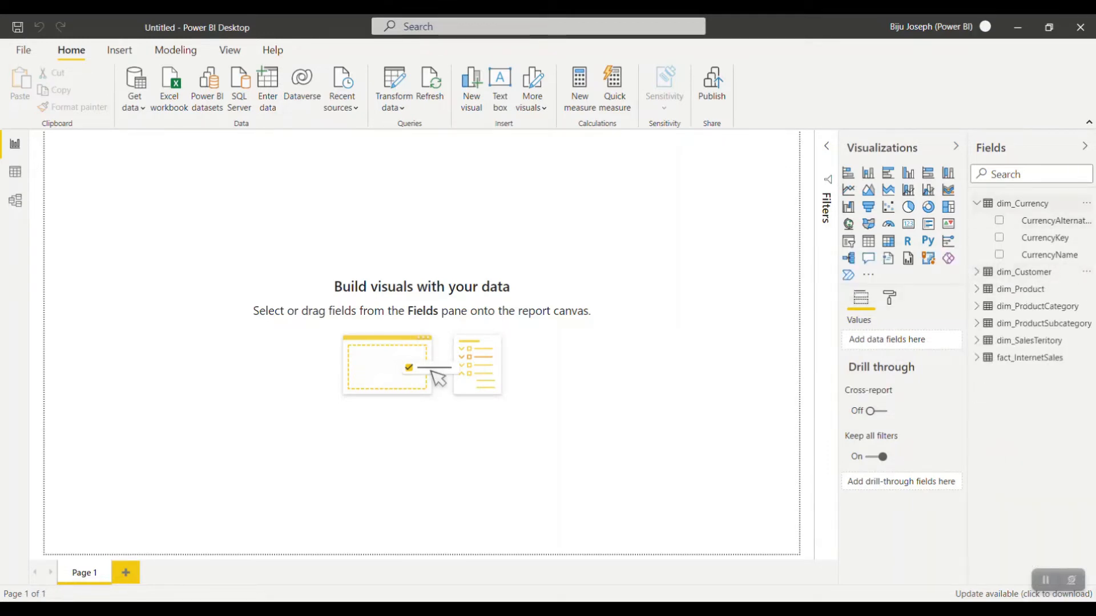
click(976, 203)
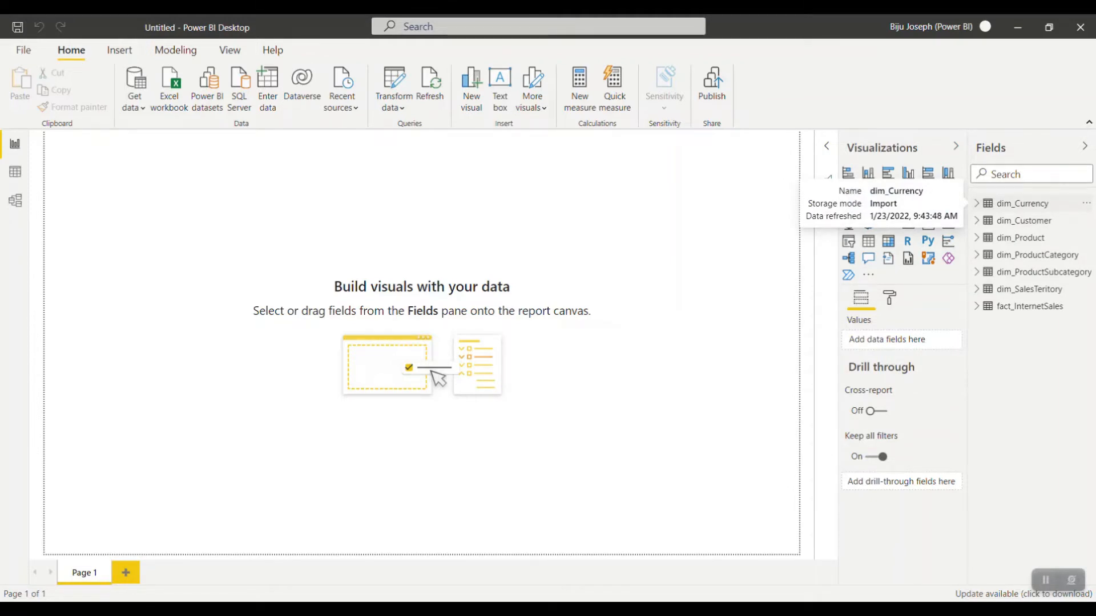
double_click(1023, 203)
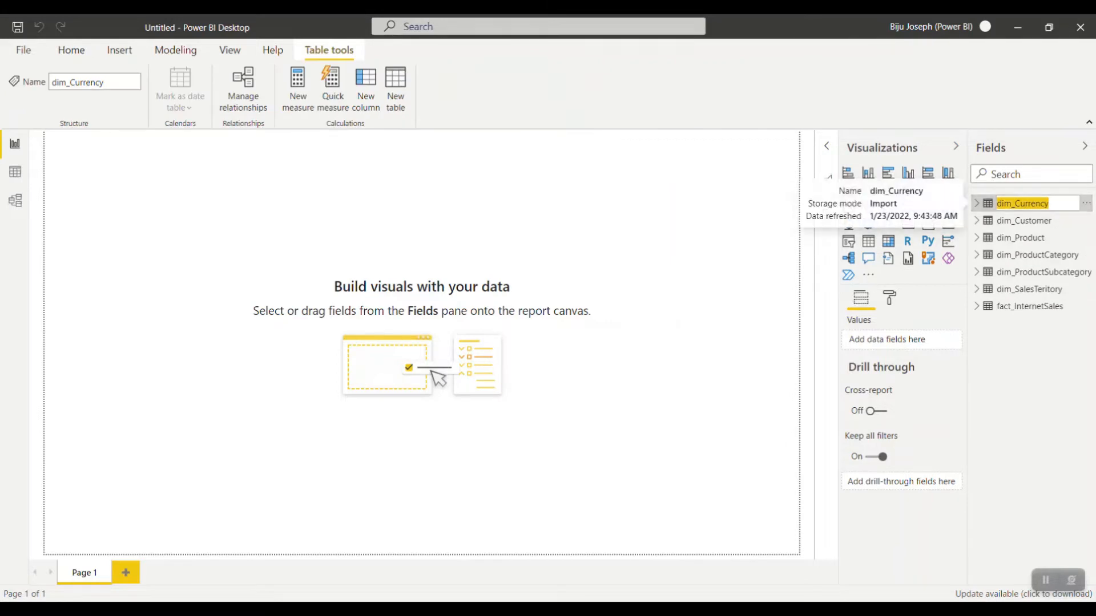
key(Escape)
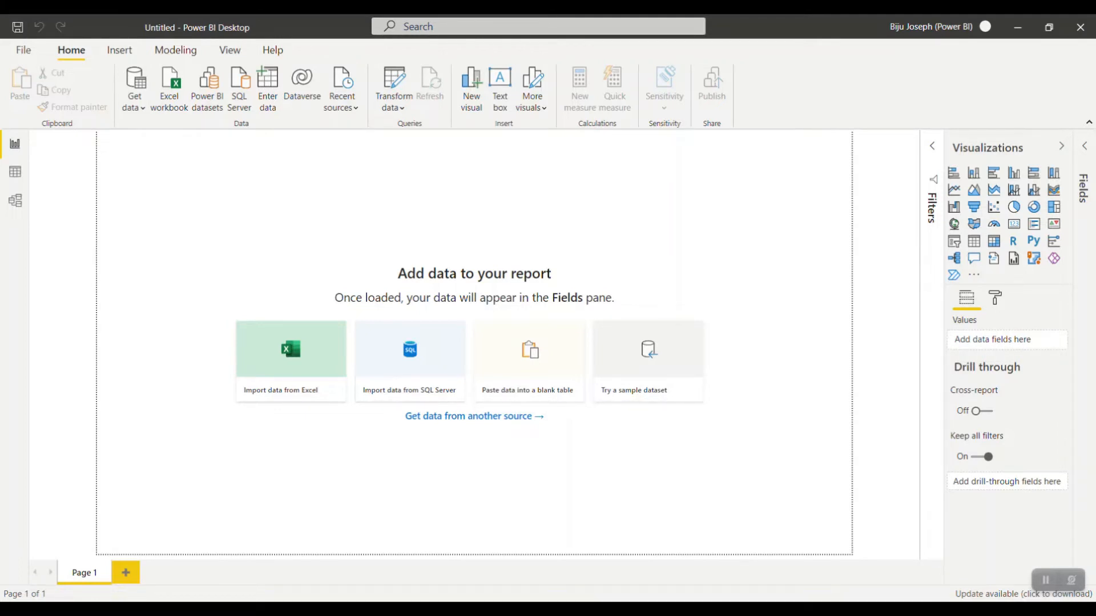
Step: Connect the blank report to the Excel workbook Data.xlsx
click(135, 103)
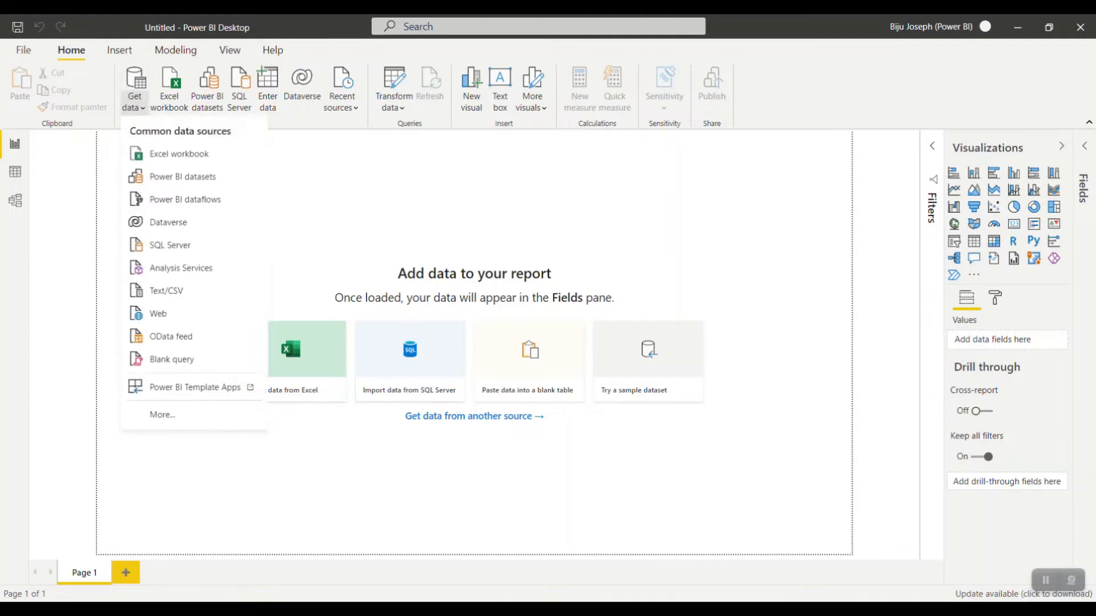
click(179, 154)
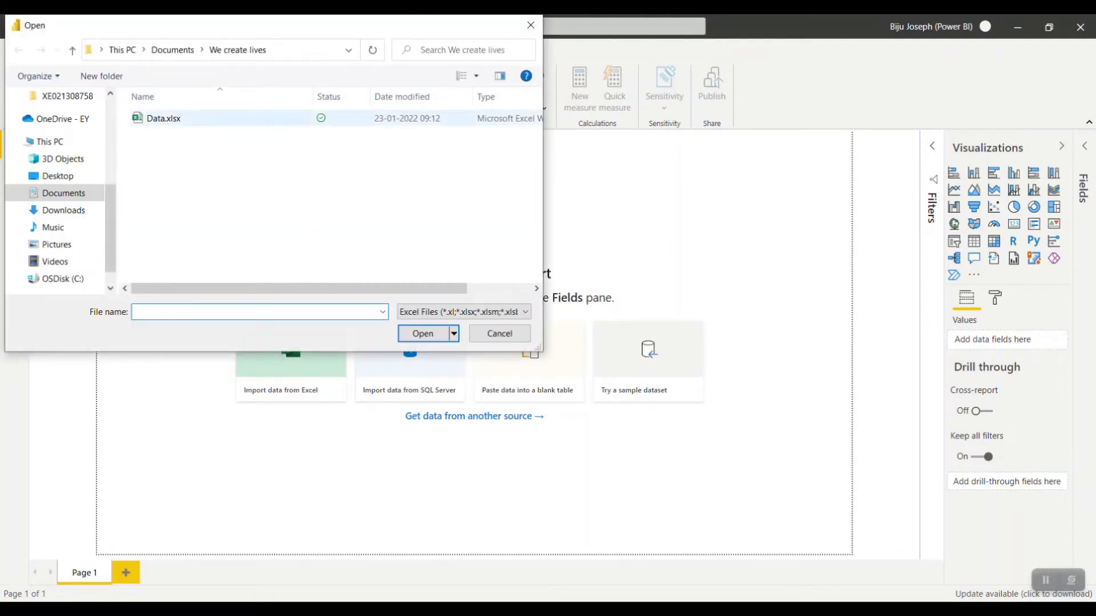
click(164, 119)
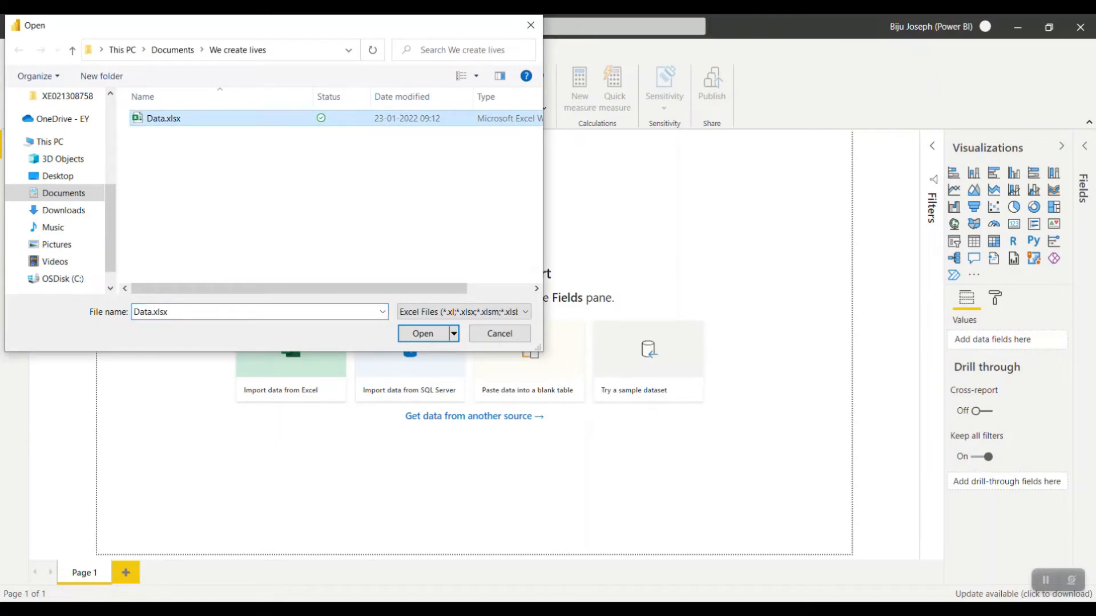
key(Return)
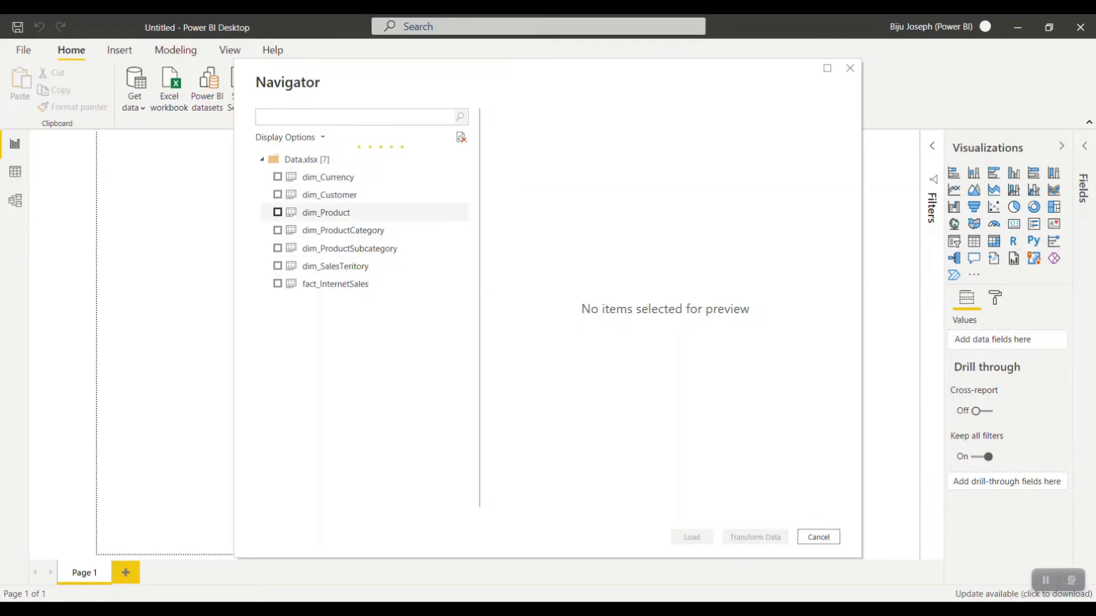
Step: Select only the dim_Customer table and open it for transformation in a maximized Power Query Editor
click(277, 194)
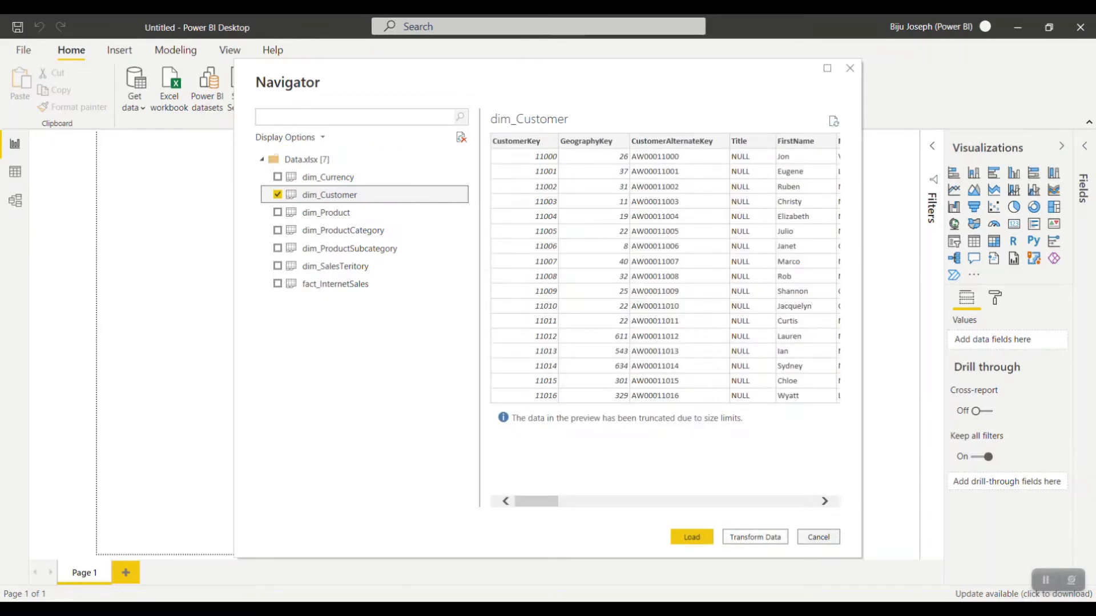
mouse_move(536, 502)
mouse_down()
mouse_move(795, 502)
mouse_move(536, 502)
mouse_up()
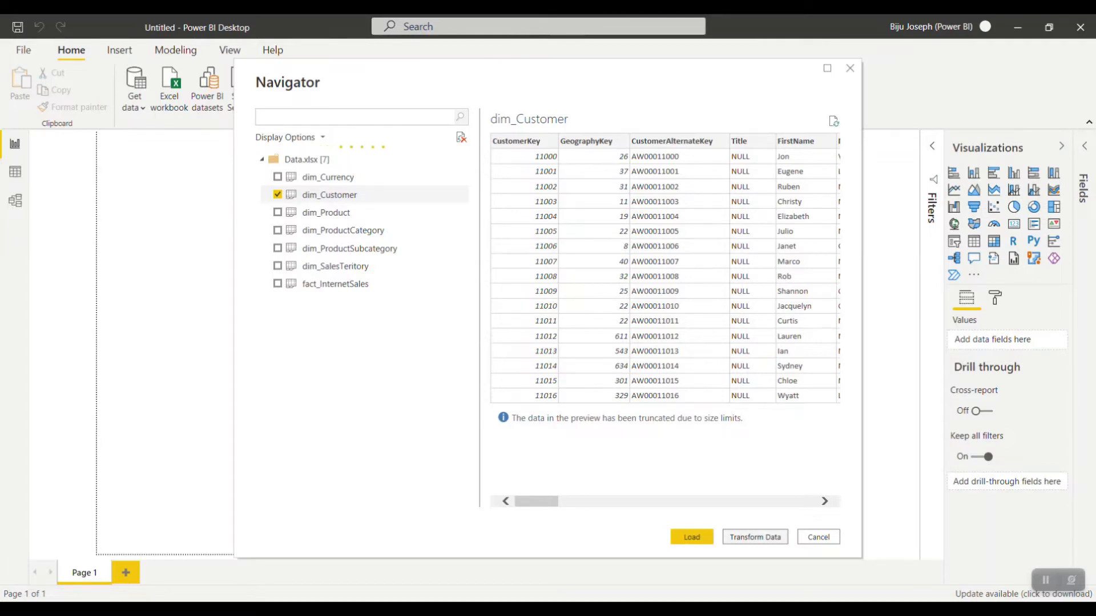
click(755, 537)
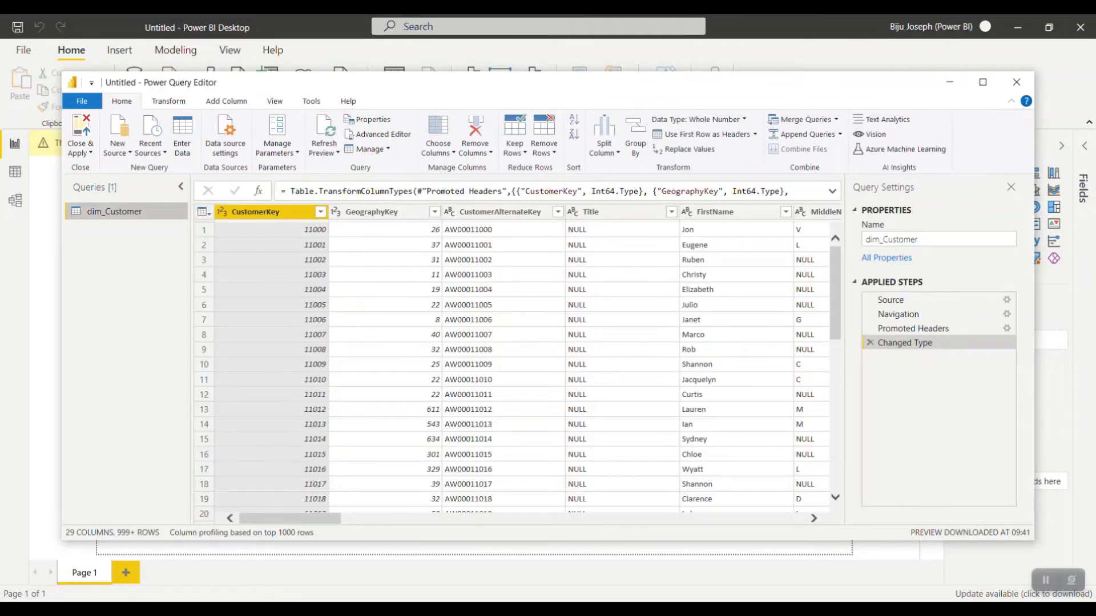
click(982, 82)
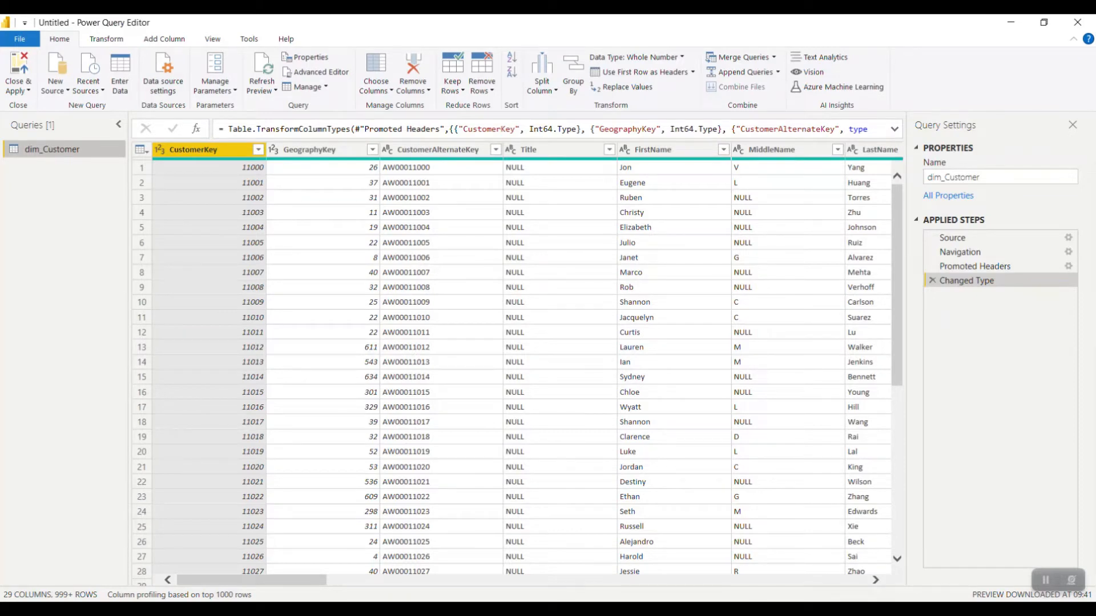
scroll(517, 371, down, 7)
scroll(517, 371, up, 7)
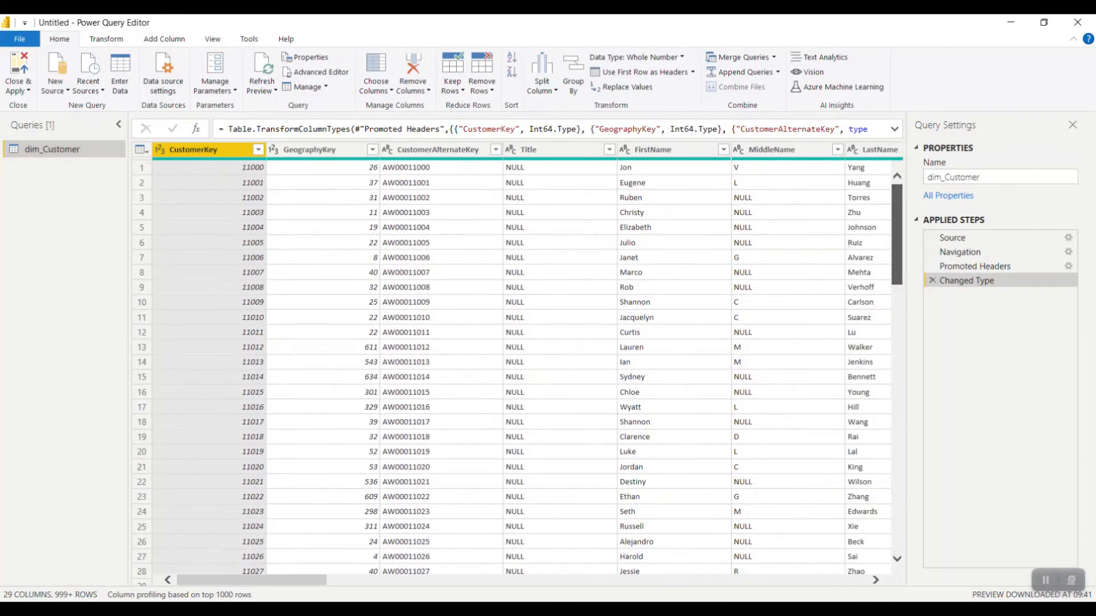
click(837, 149)
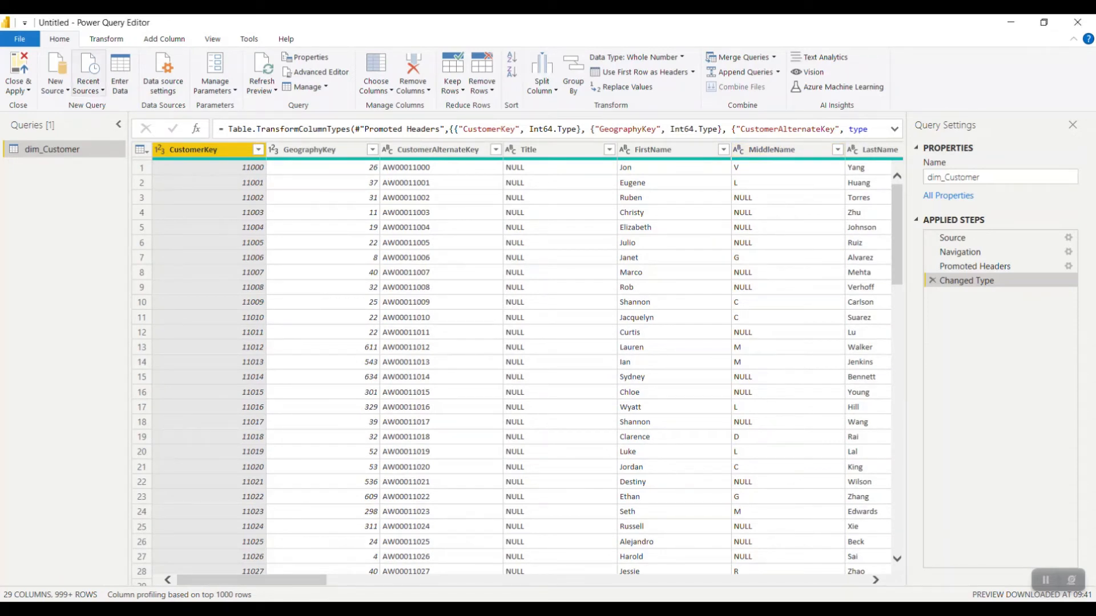
click(55, 74)
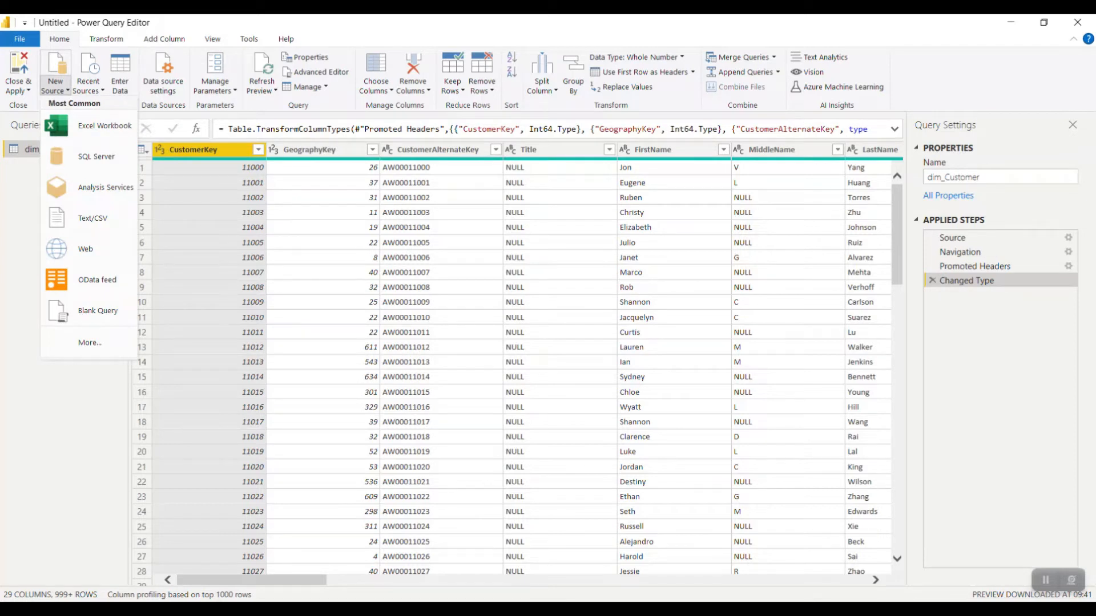
click(88, 75)
click(88, 74)
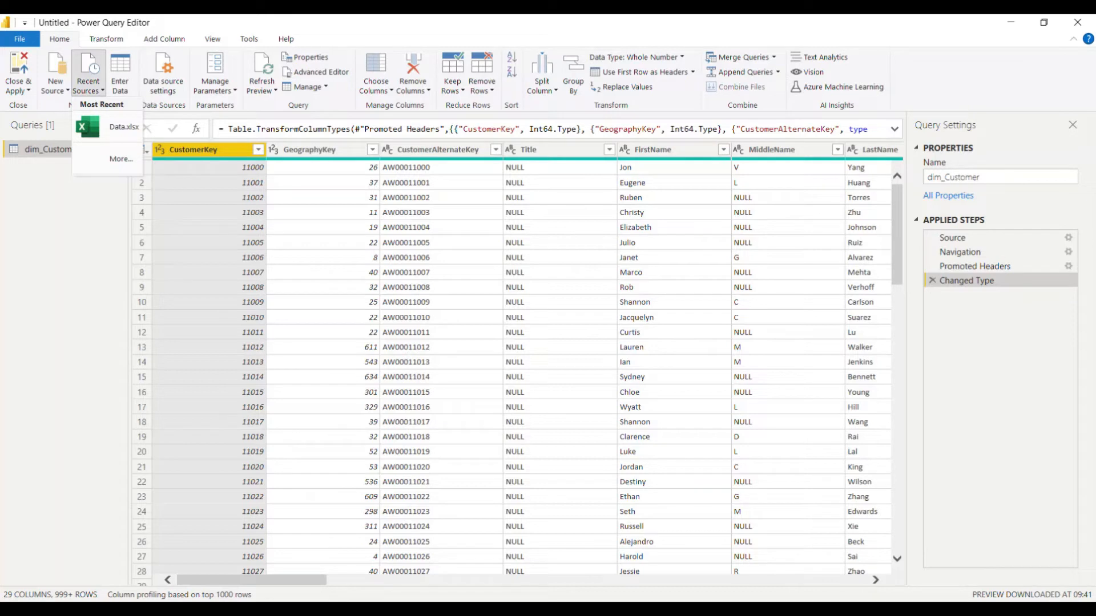
click(120, 74)
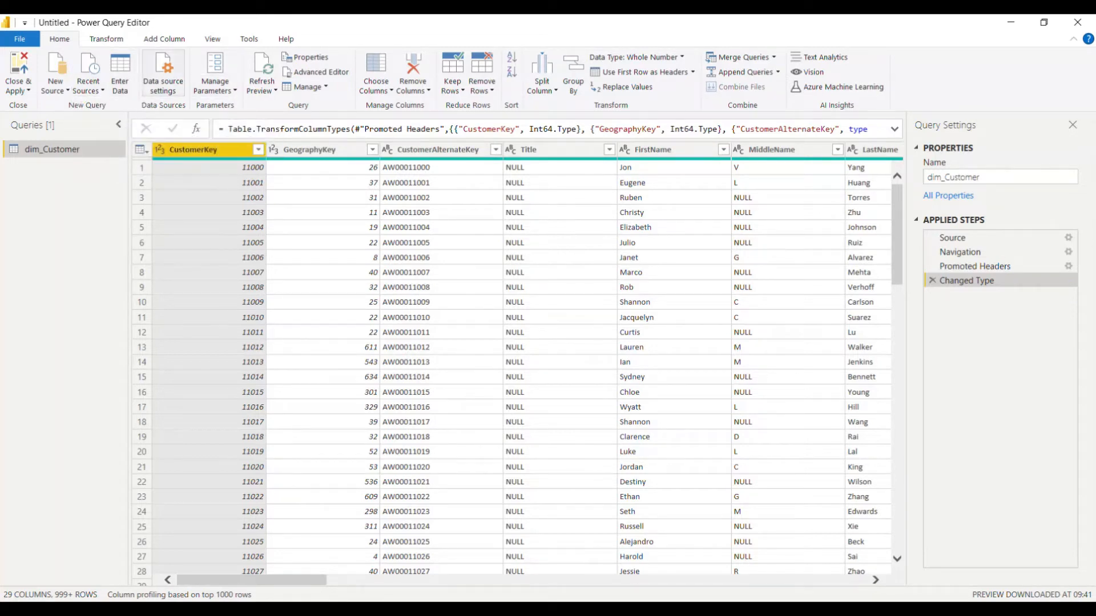
click(215, 86)
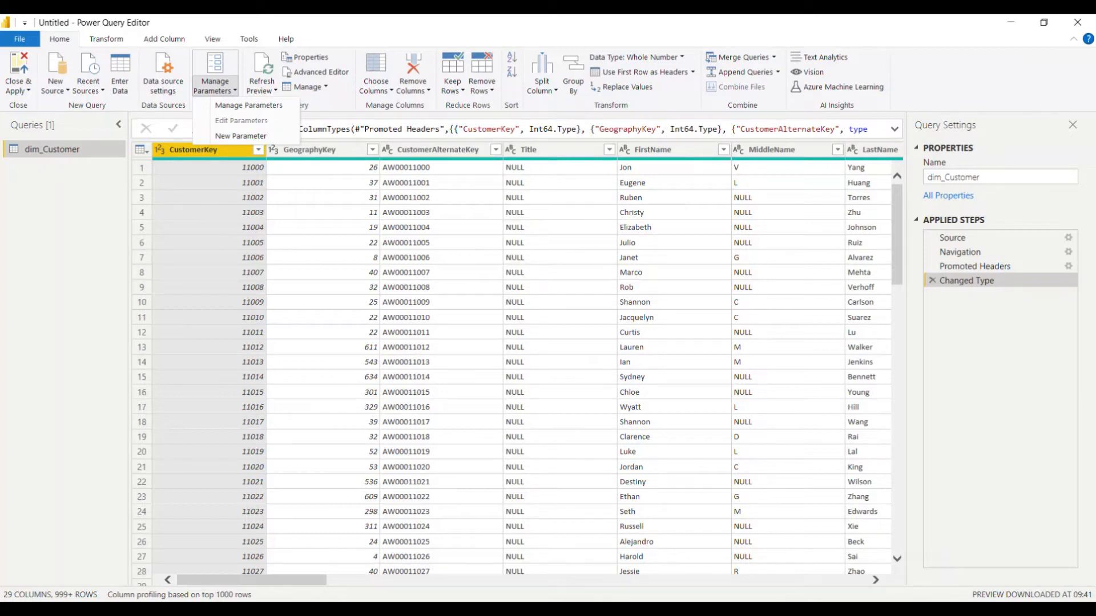
Step: Choose the columns to keep in dim_Customer, leaving all columns selected
click(377, 87)
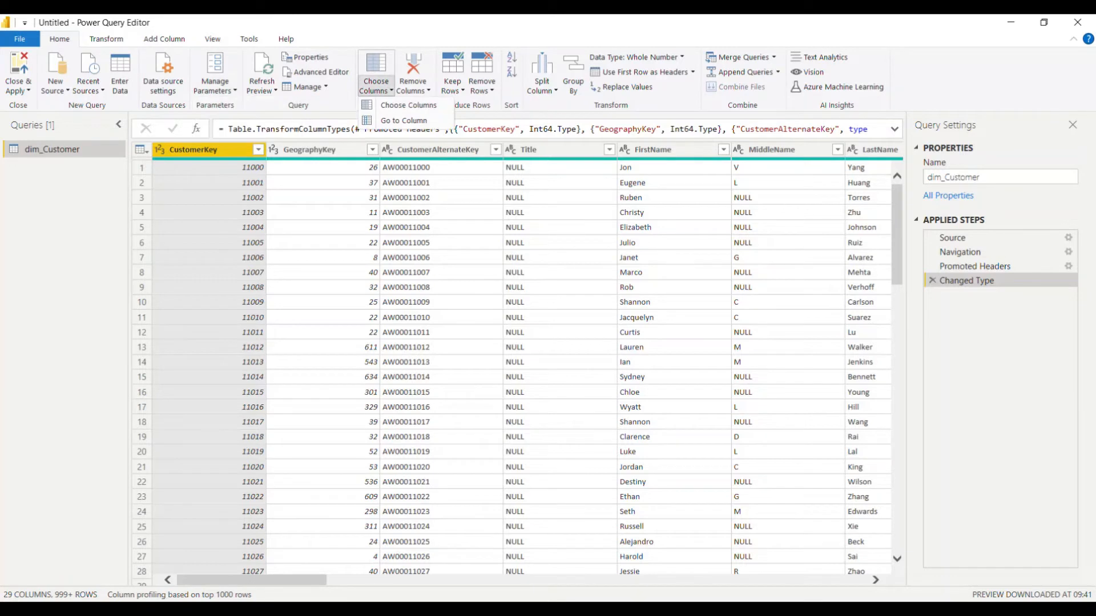
click(396, 106)
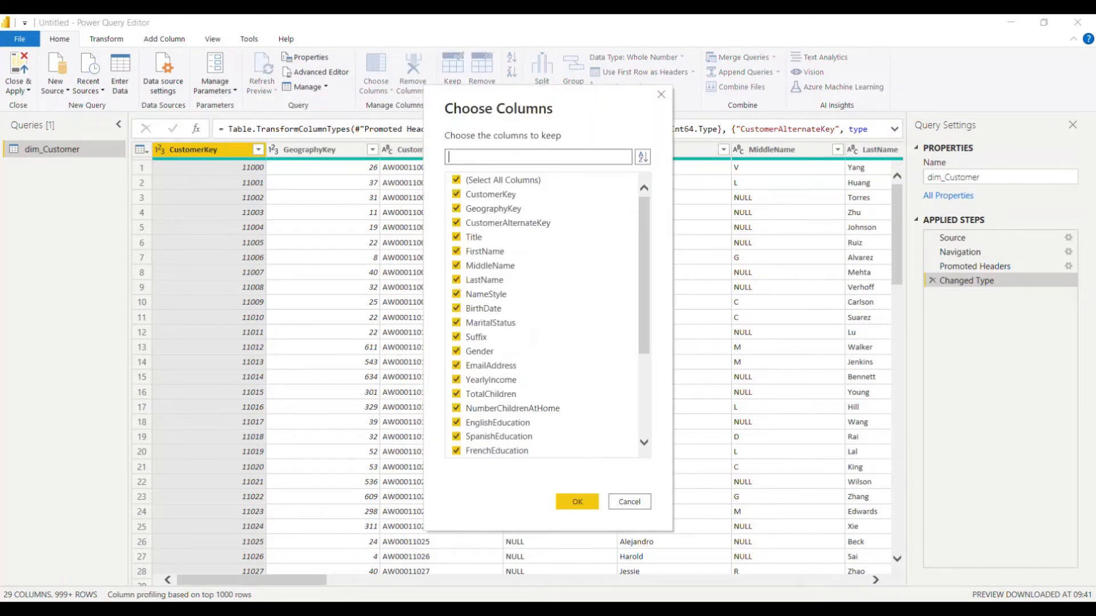
mouse_move(644, 262)
mouse_down()
mouse_move(644, 346)
mouse_move(644, 266)
mouse_up()
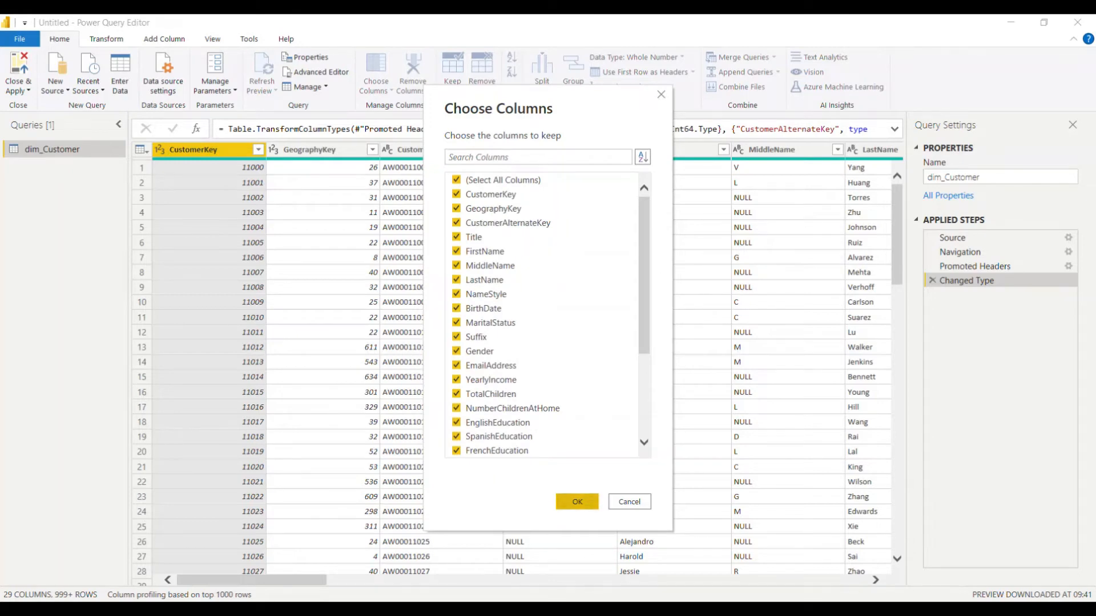
click(577, 502)
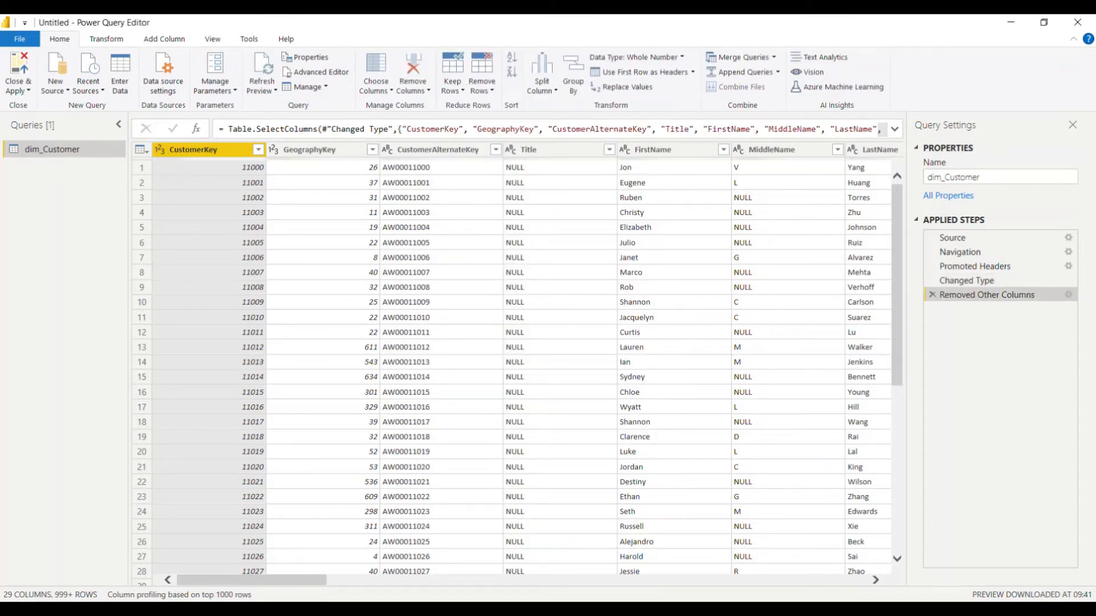
mouse_move(252, 581)
mouse_down()
mouse_move(782, 581)
mouse_move(252, 581)
mouse_up()
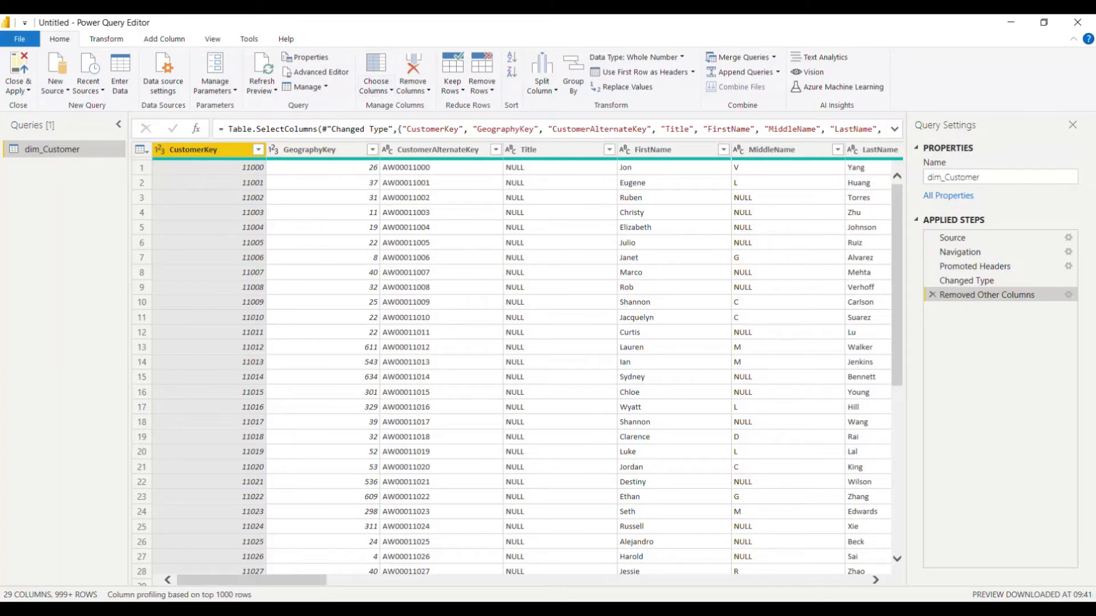
Step: Remove the CustomerKey column from dim_Customer, and undo the removal by deleting its applied step
click(412, 87)
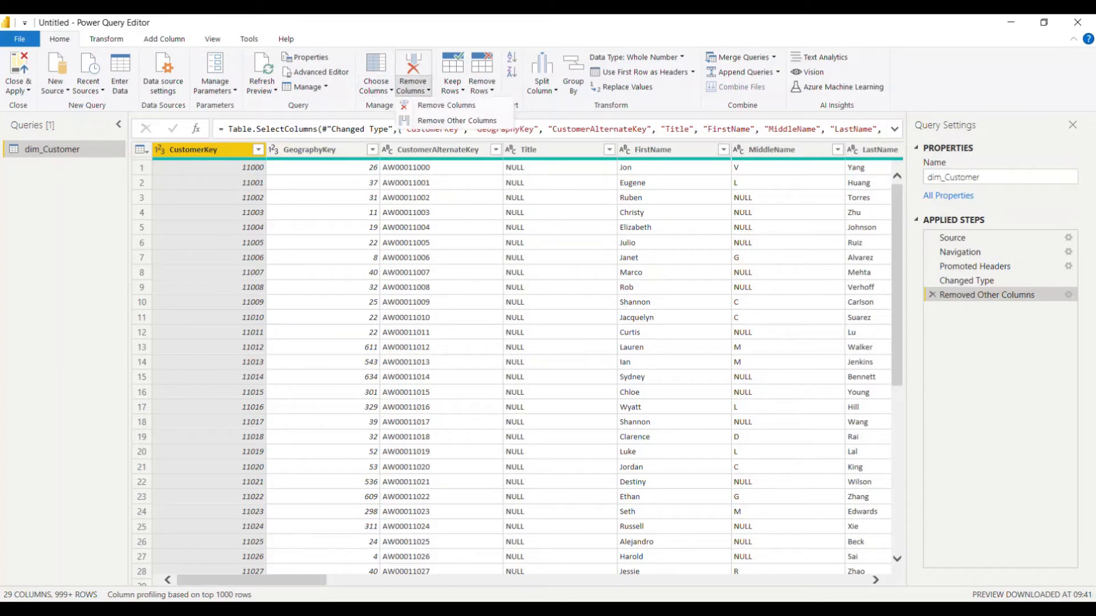
click(446, 105)
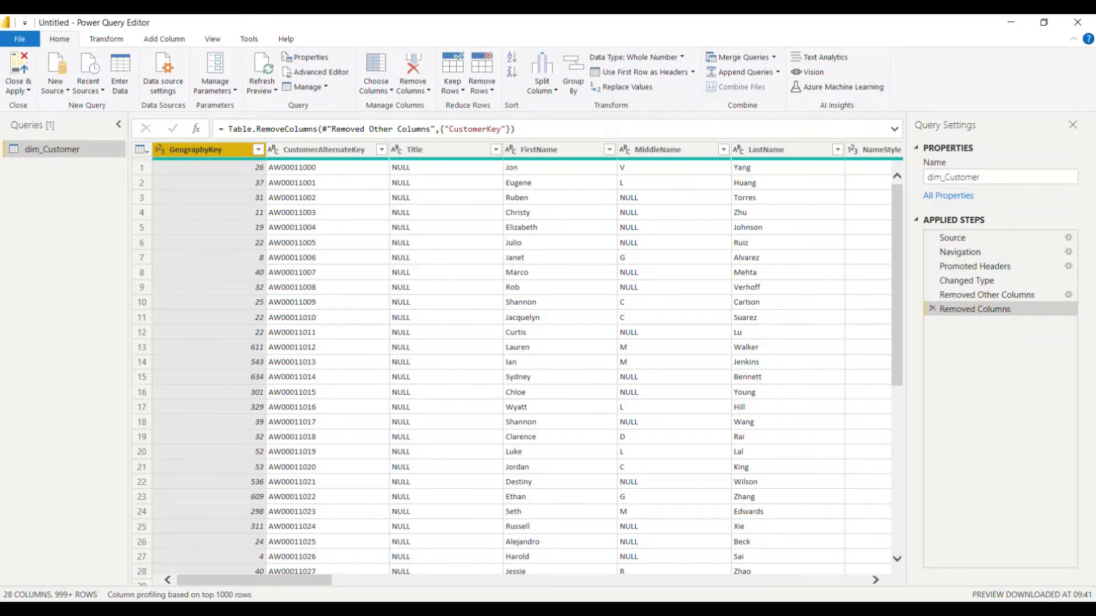
scroll(513, 365, down, 7)
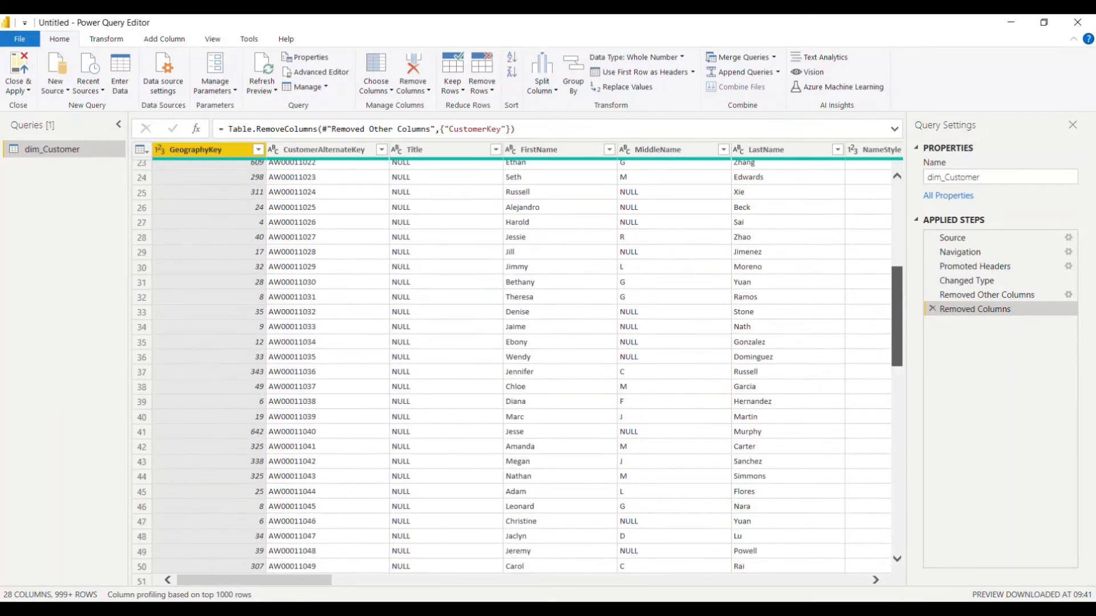
scroll(513, 366, up, 7)
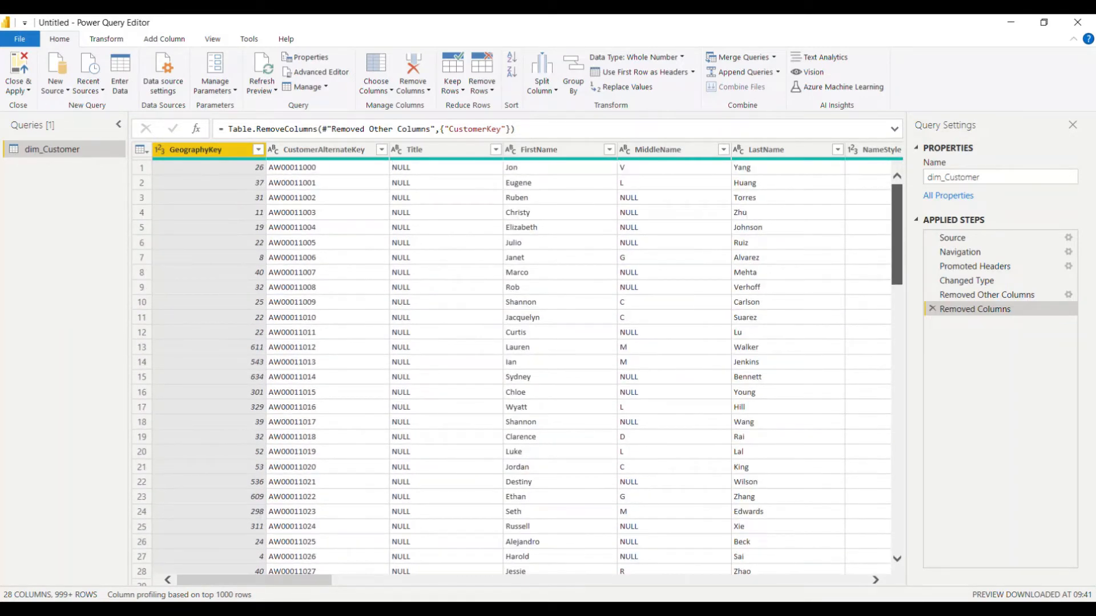
click(932, 309)
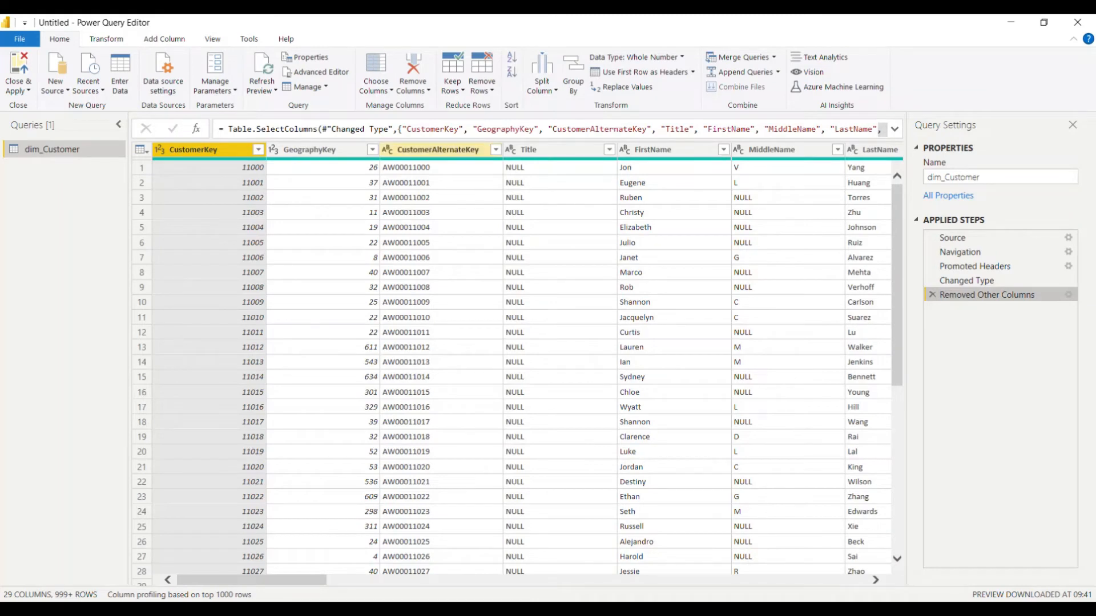
Step: Select the CustomerAlternateKey column and review the options for removing columns or rows and splitting the column
click(437, 149)
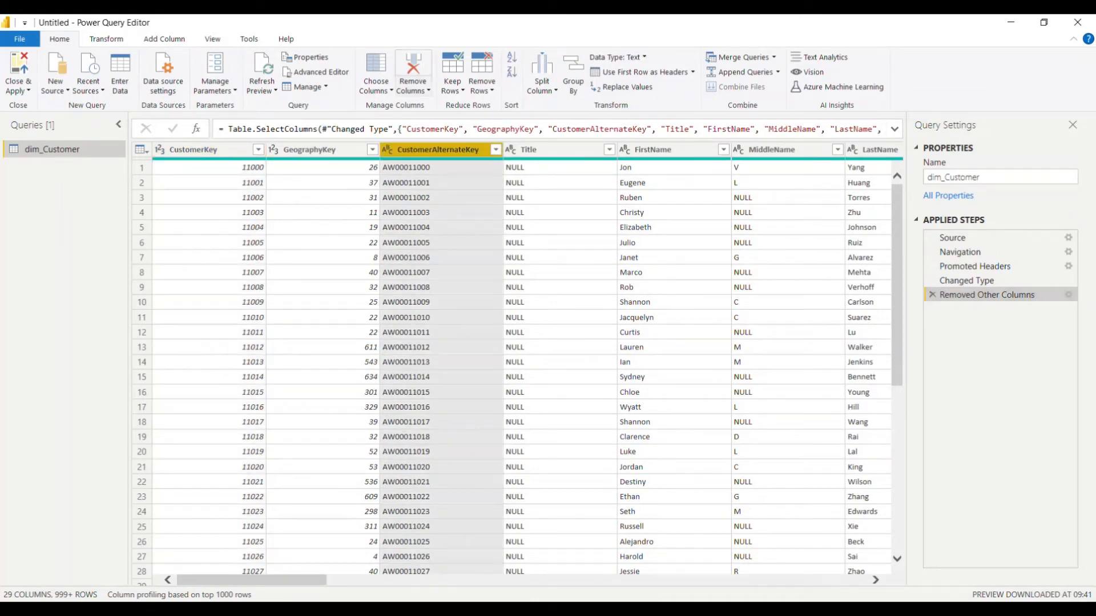
click(412, 87)
click(482, 87)
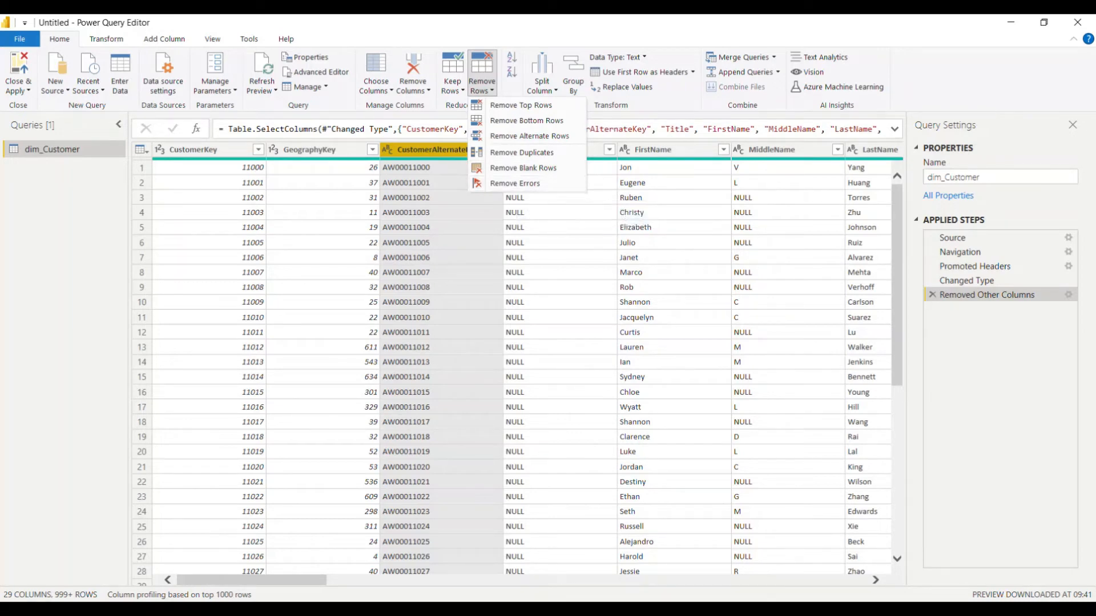
key(Escape)
scroll(517, 366, down, 12)
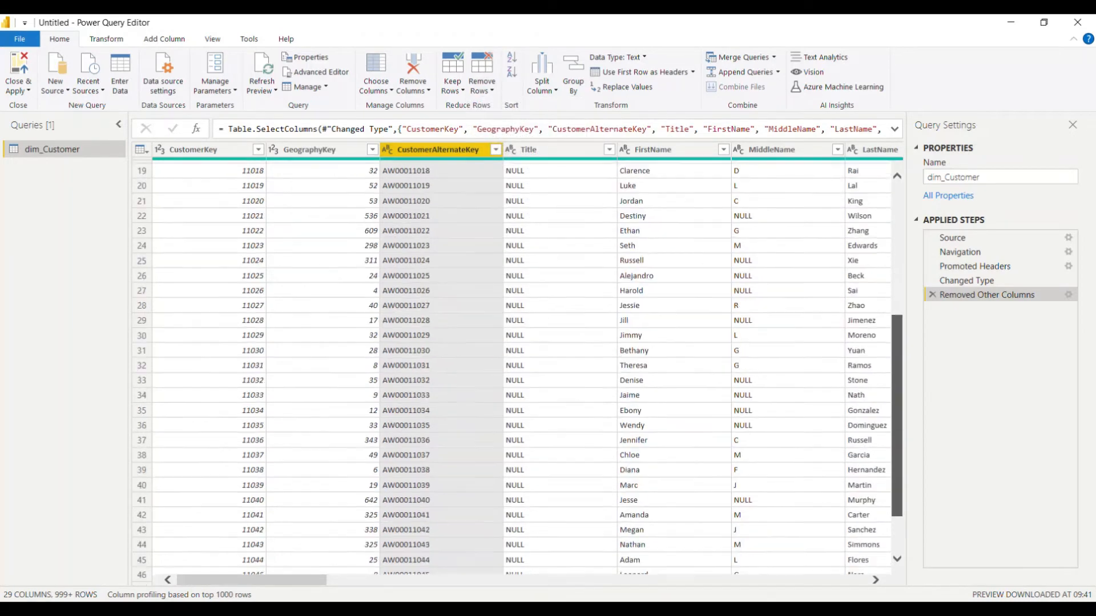
scroll(517, 365, up, 12)
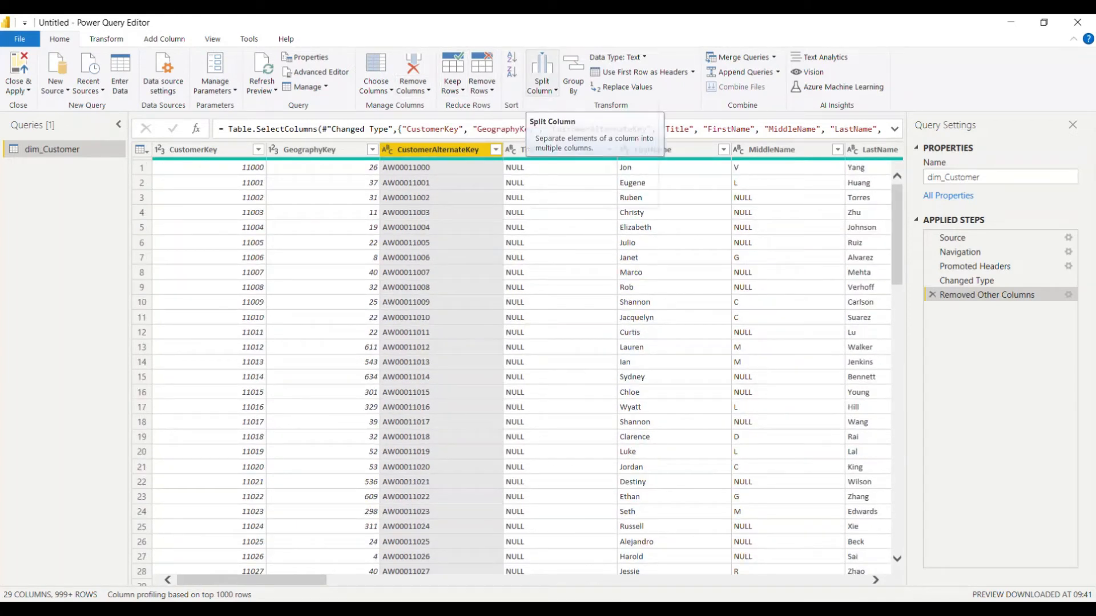
click(542, 86)
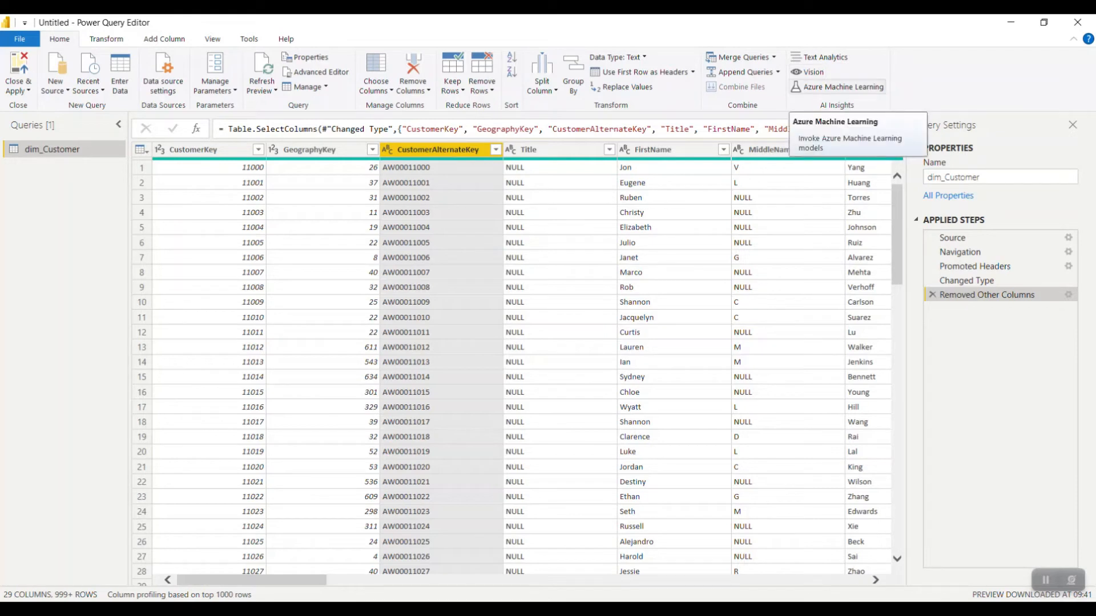
Step: Examine the header-row options of the table and the data types available for the CustomerAlternateKey column
click(107, 39)
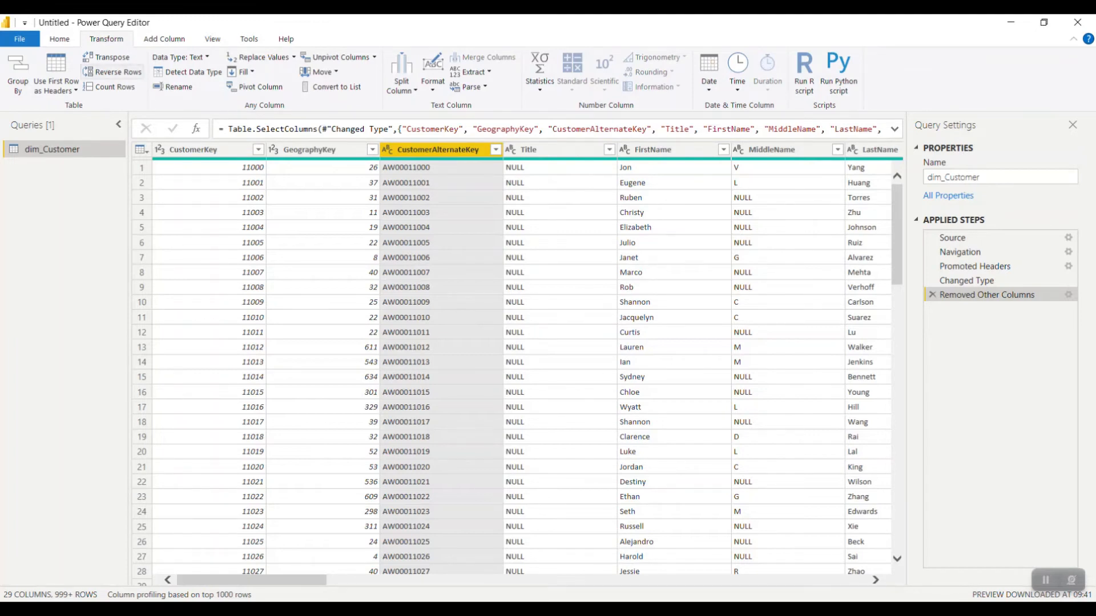
click(56, 89)
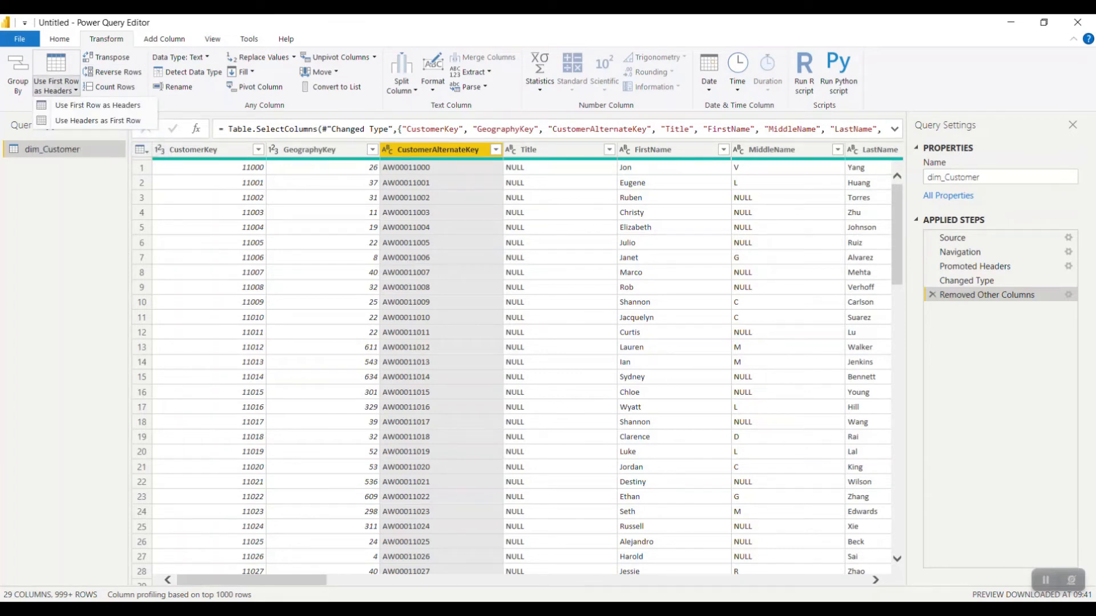
key(Escape)
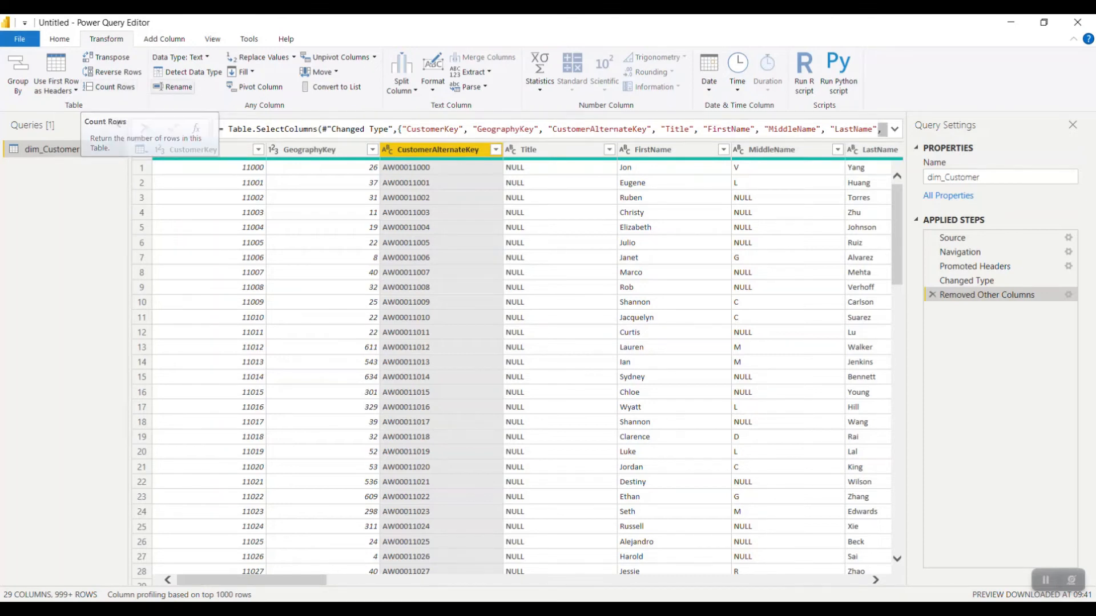
click(180, 58)
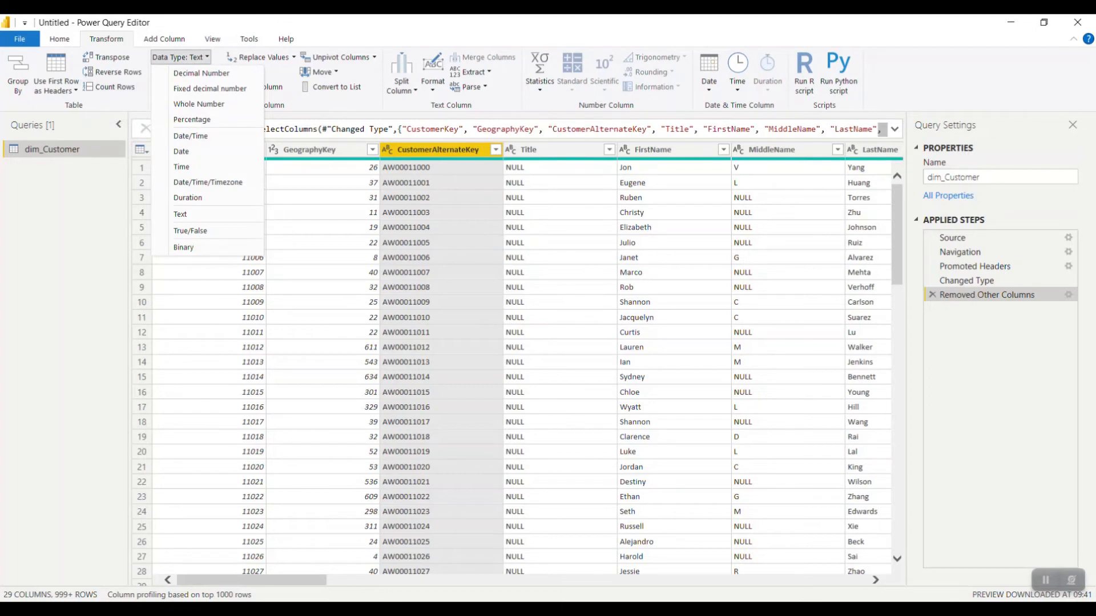
click(180, 57)
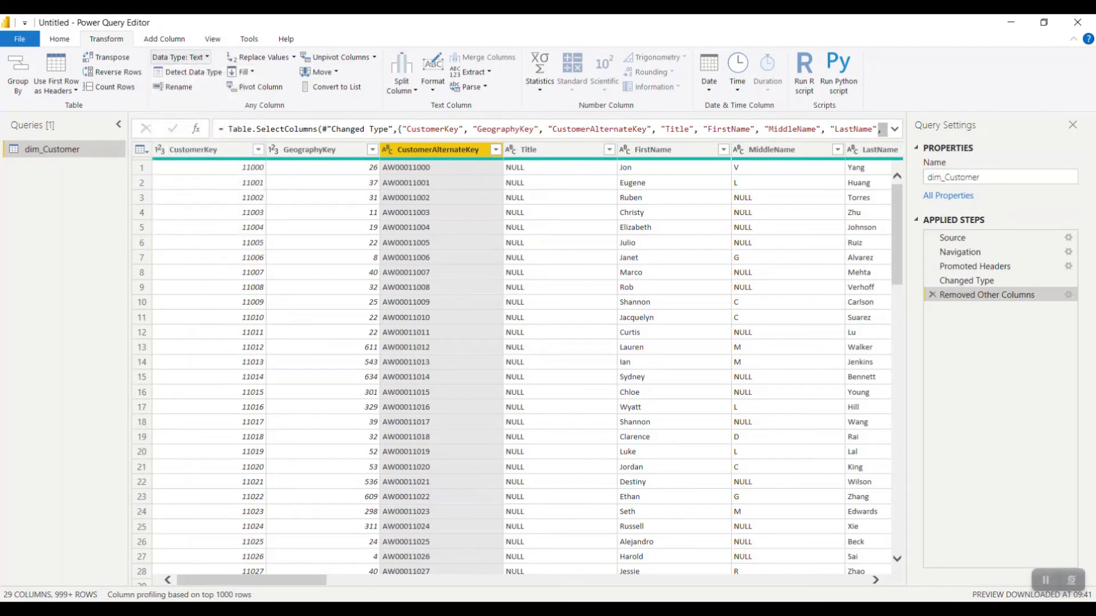
click(180, 57)
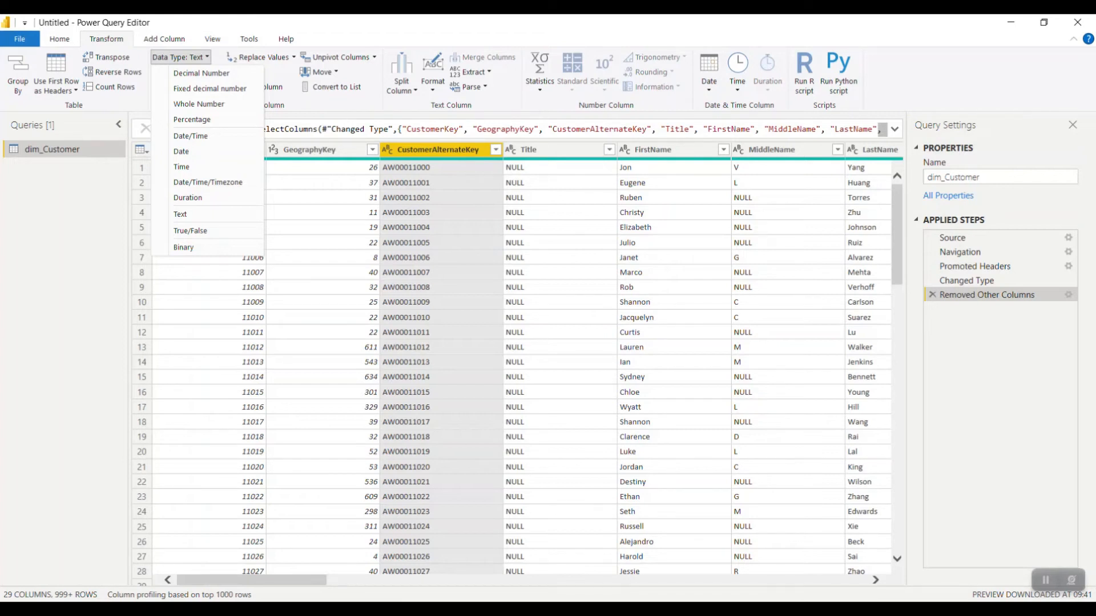
key(Escape)
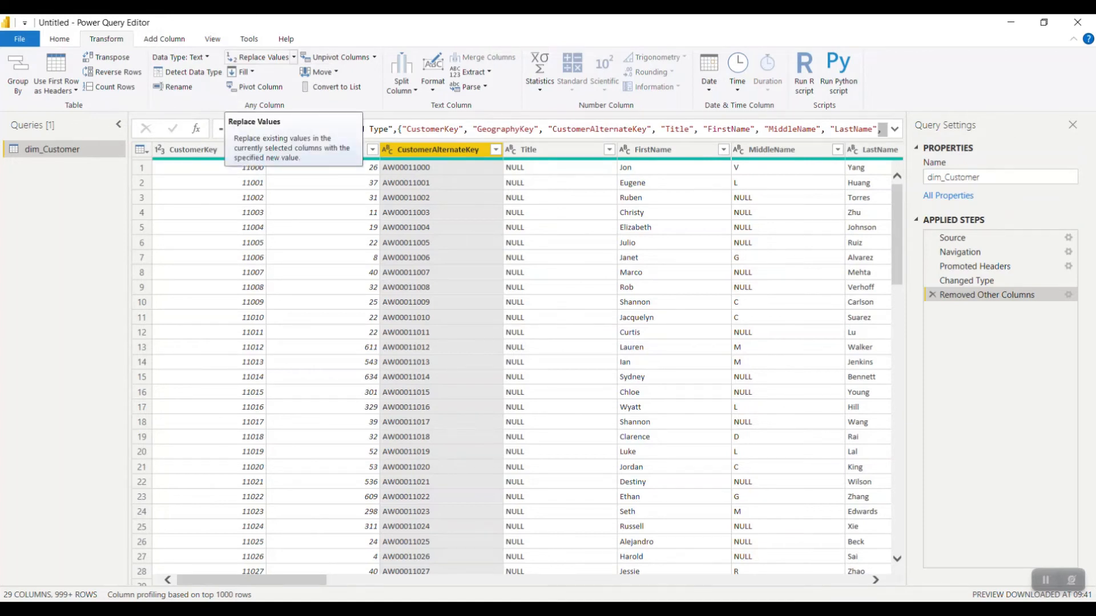
Step: Look at the Replace Values, Rename and Fill commands for the CustomerAlternateKey column without applying any of them
click(260, 57)
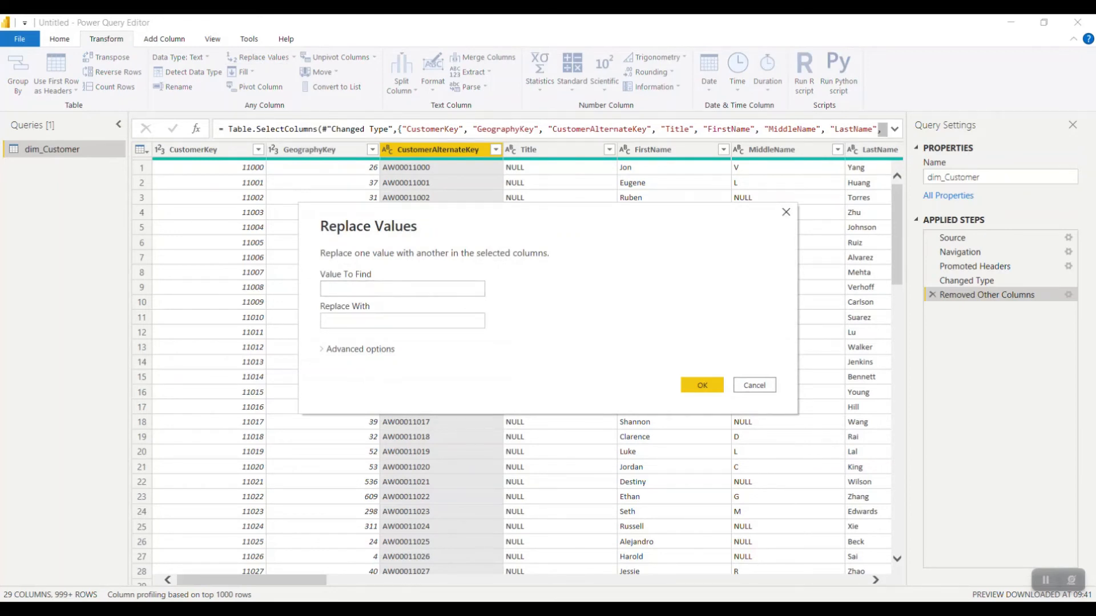
key(Escape)
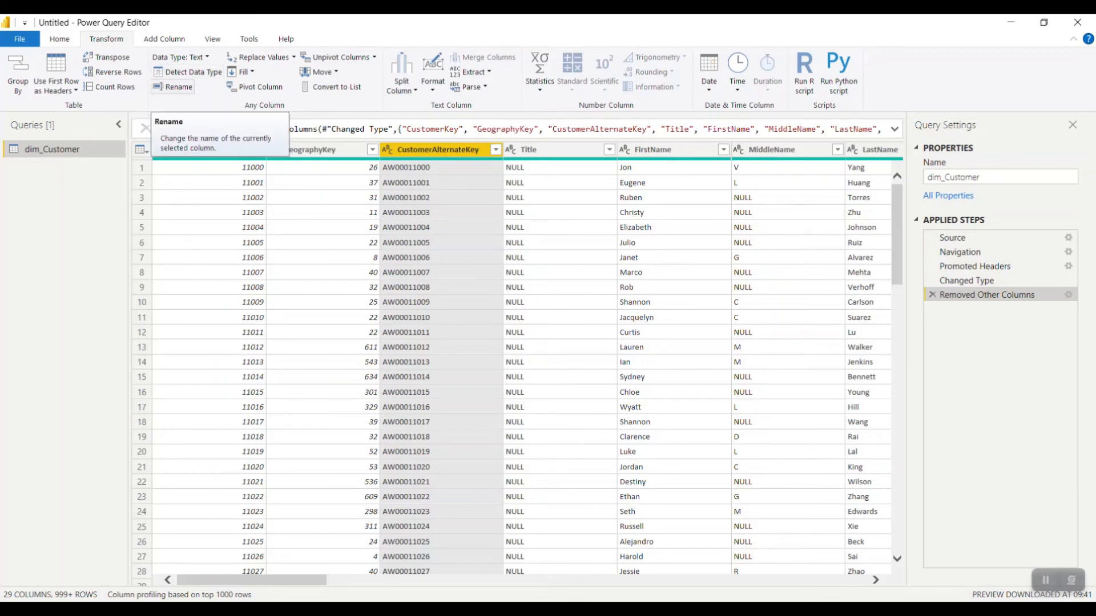
click(173, 86)
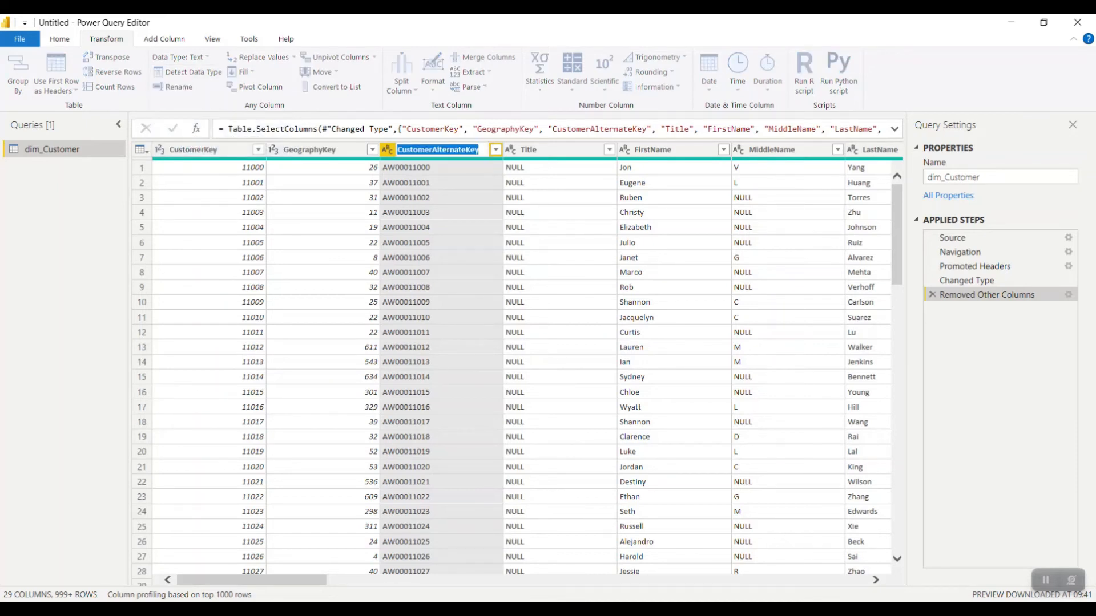
key(Escape)
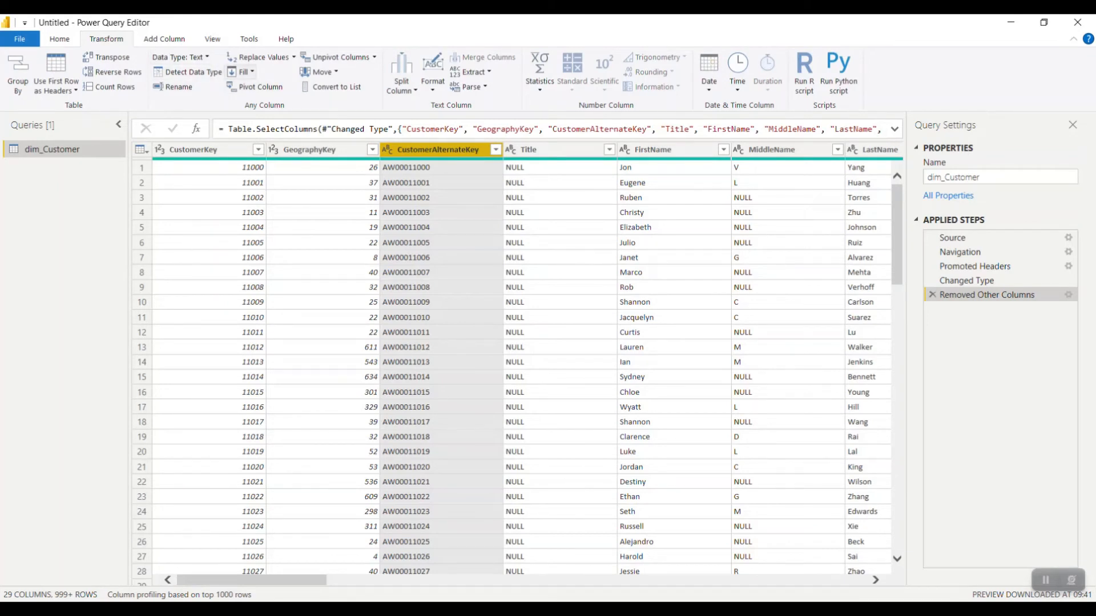
click(244, 72)
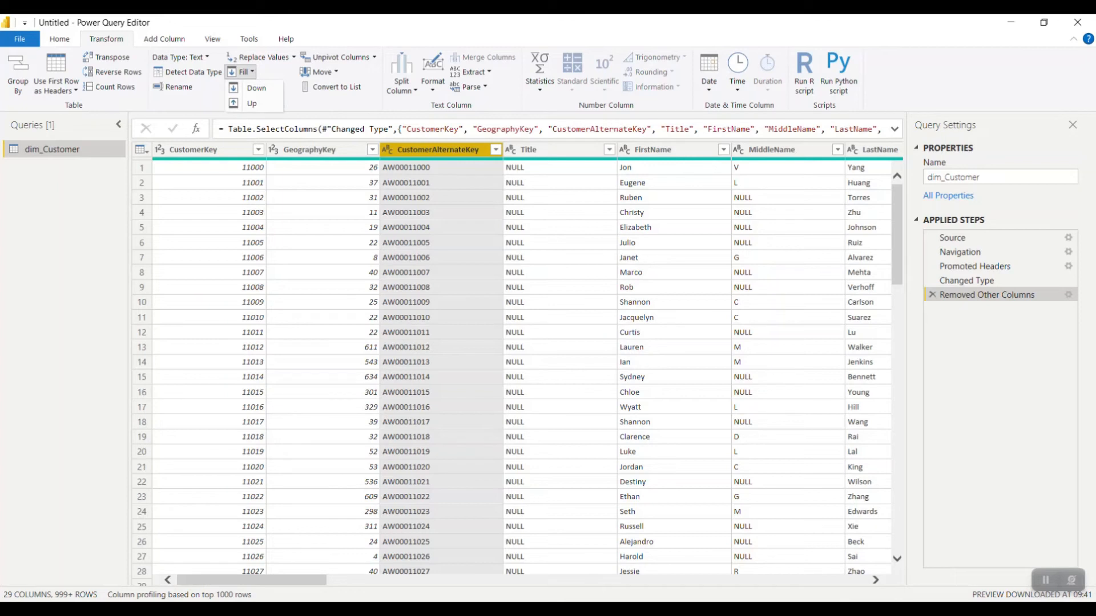
key(Escape)
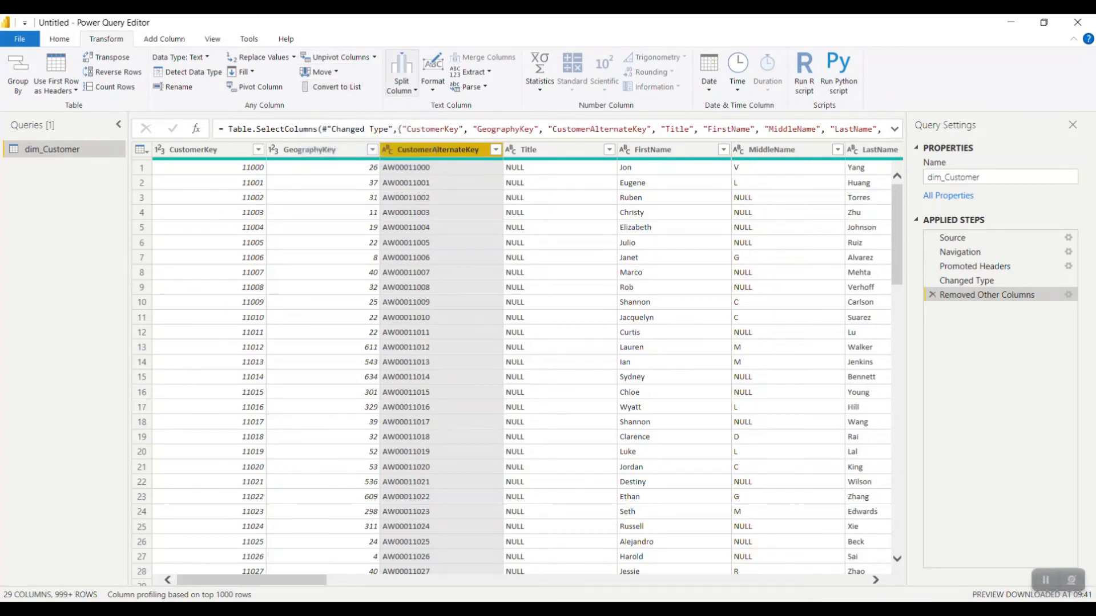
Step: Review the Split Column, Format, Statistics and Date transformations for the CustomerAlternateKey column
click(402, 80)
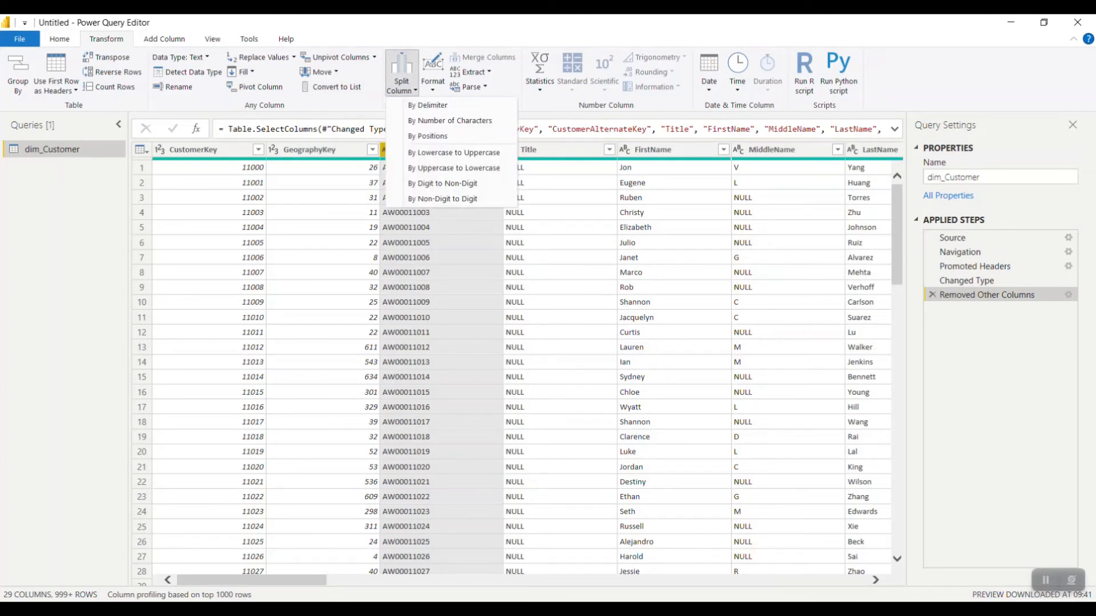
click(433, 74)
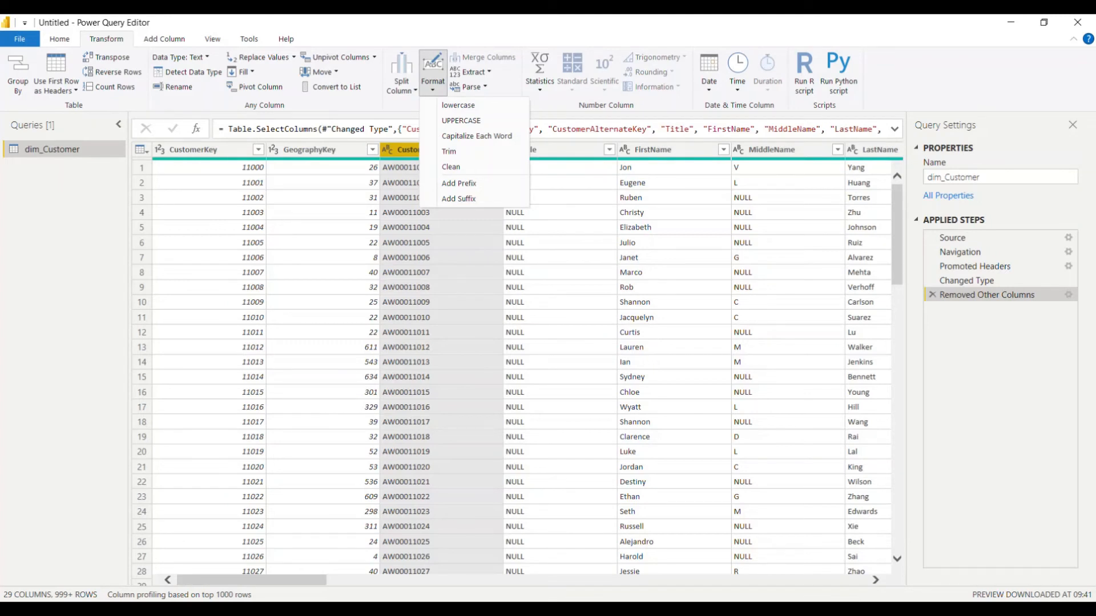
click(539, 73)
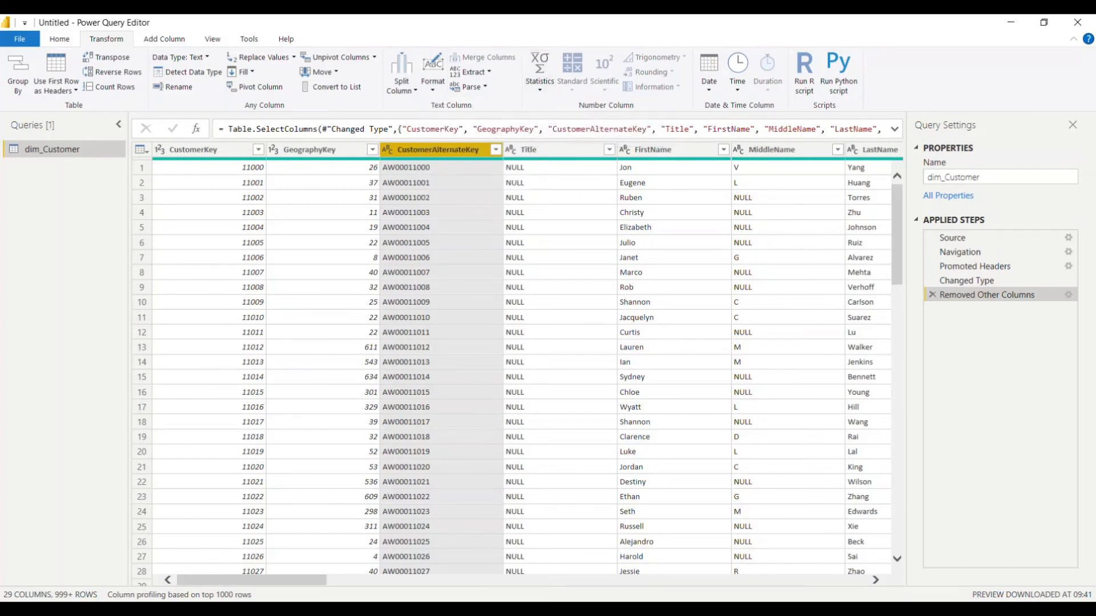
click(709, 73)
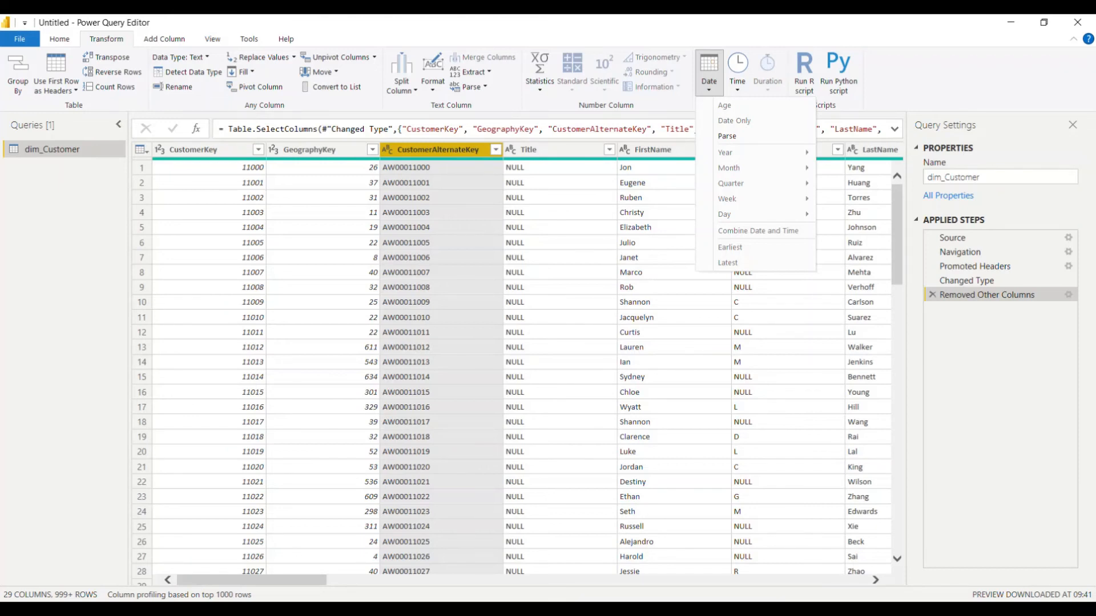
Step: Examine the options for adding a column from examples
click(164, 39)
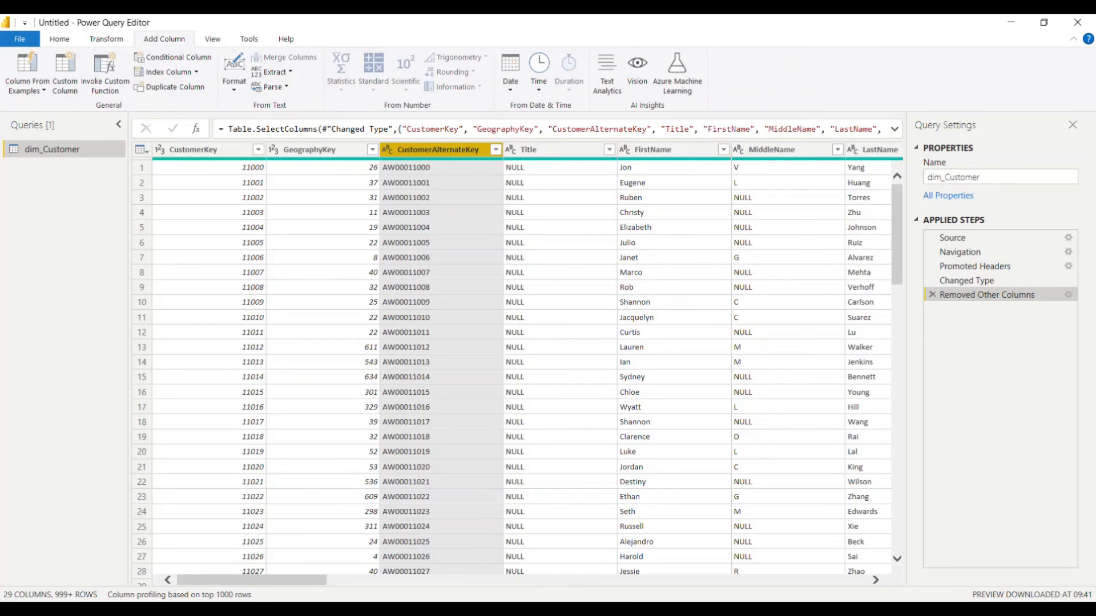
click(27, 86)
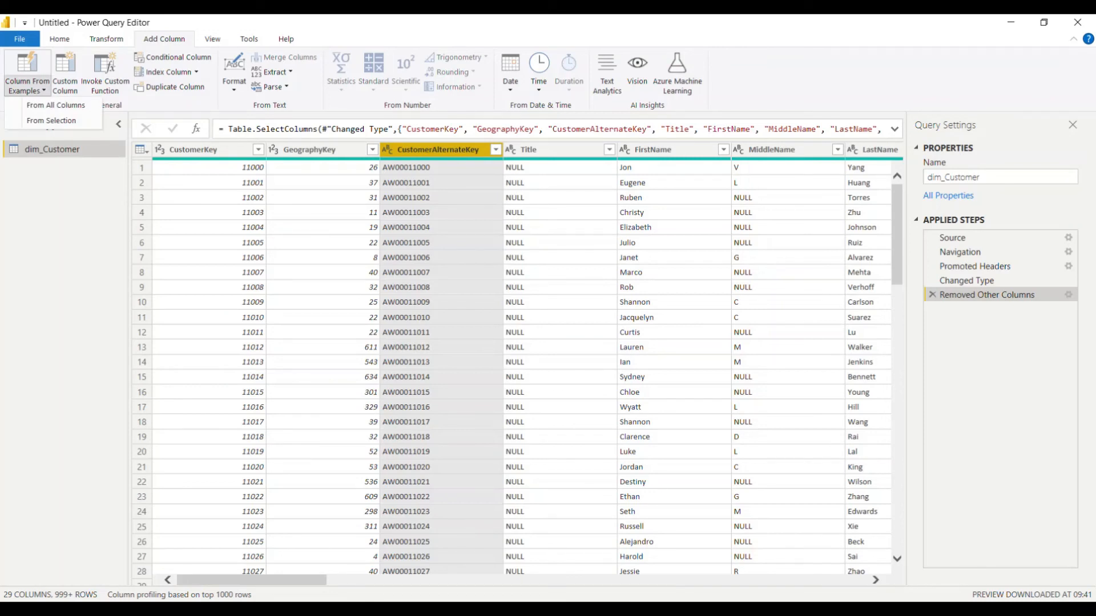
key(Escape)
Step: Turn the data preview's whitespace display off and on again, and look over the available diagnostics tools
click(213, 39)
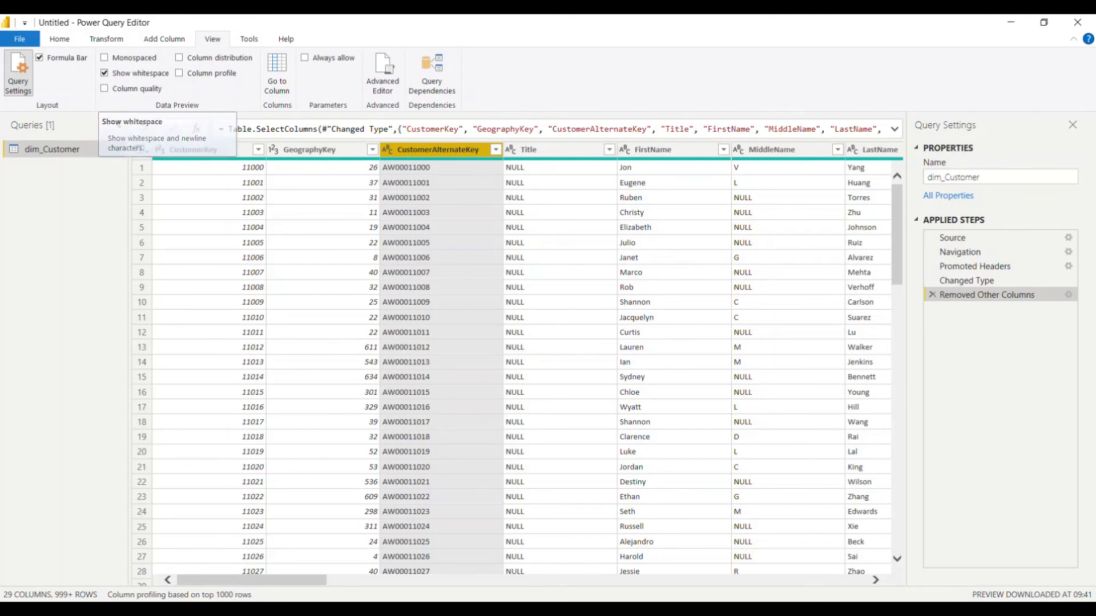
click(137, 73)
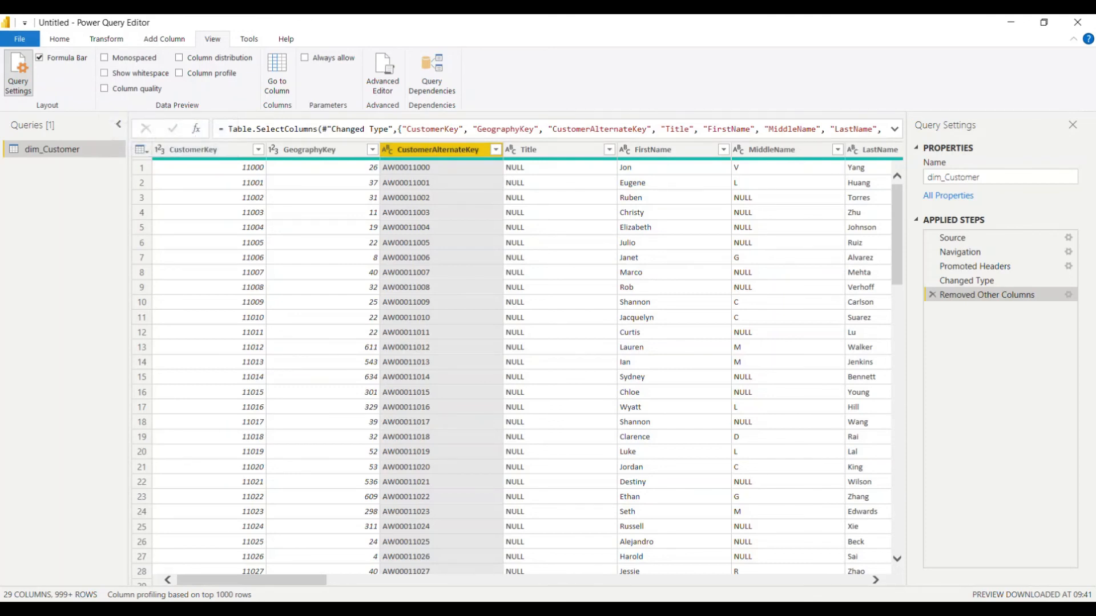
click(105, 73)
click(249, 38)
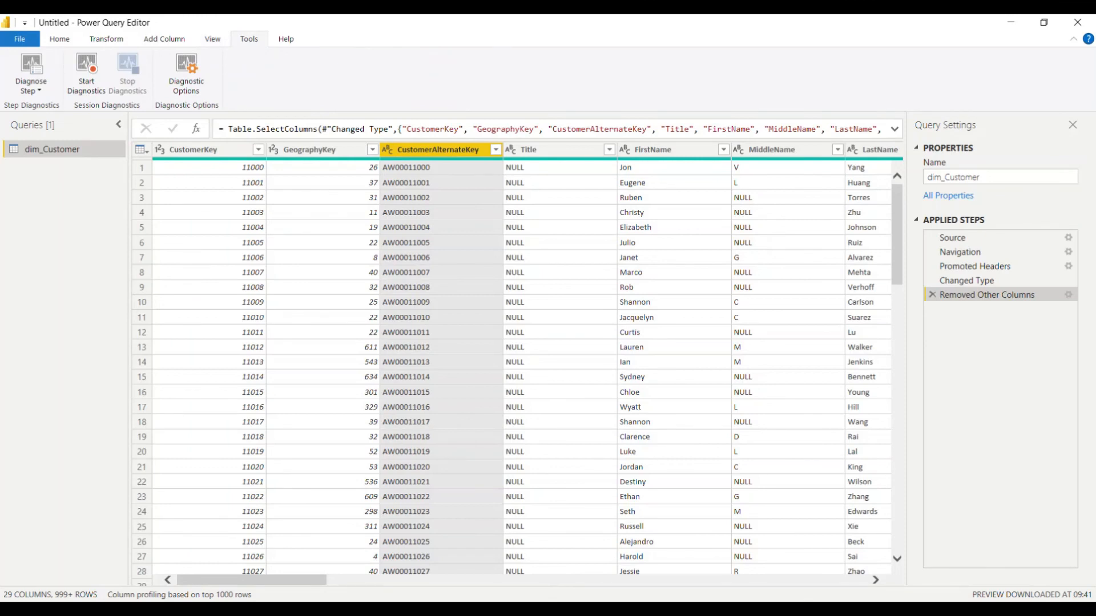
Step: Apply the dim_Customer query changes and close the Power Query Editor
click(59, 39)
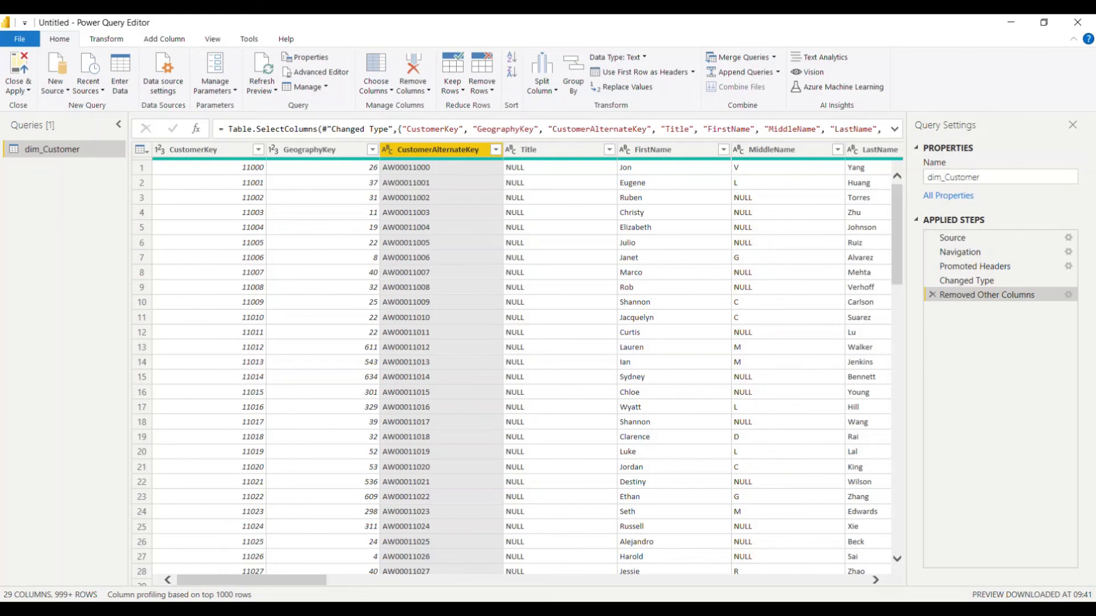
mouse_move(896, 234)
mouse_down()
mouse_move(897, 523)
mouse_move(897, 233)
mouse_up()
click(19, 86)
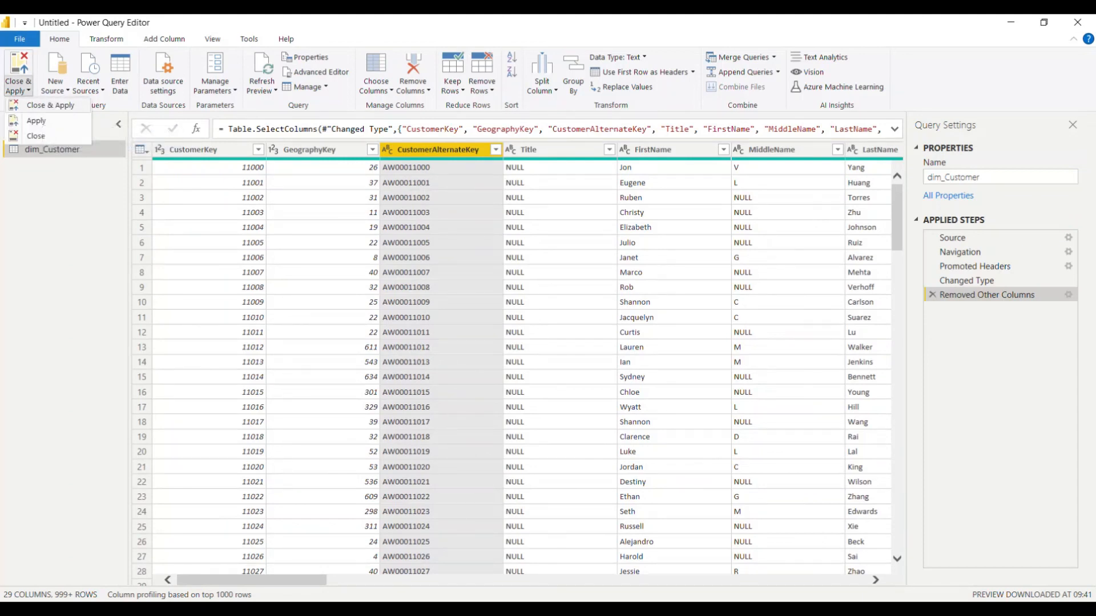
click(50, 105)
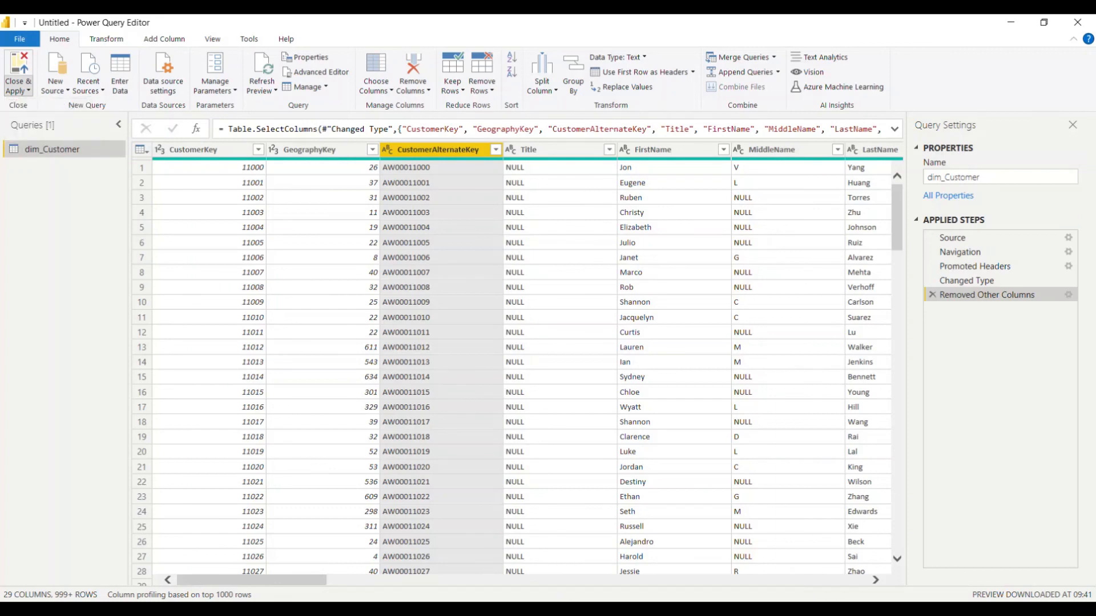